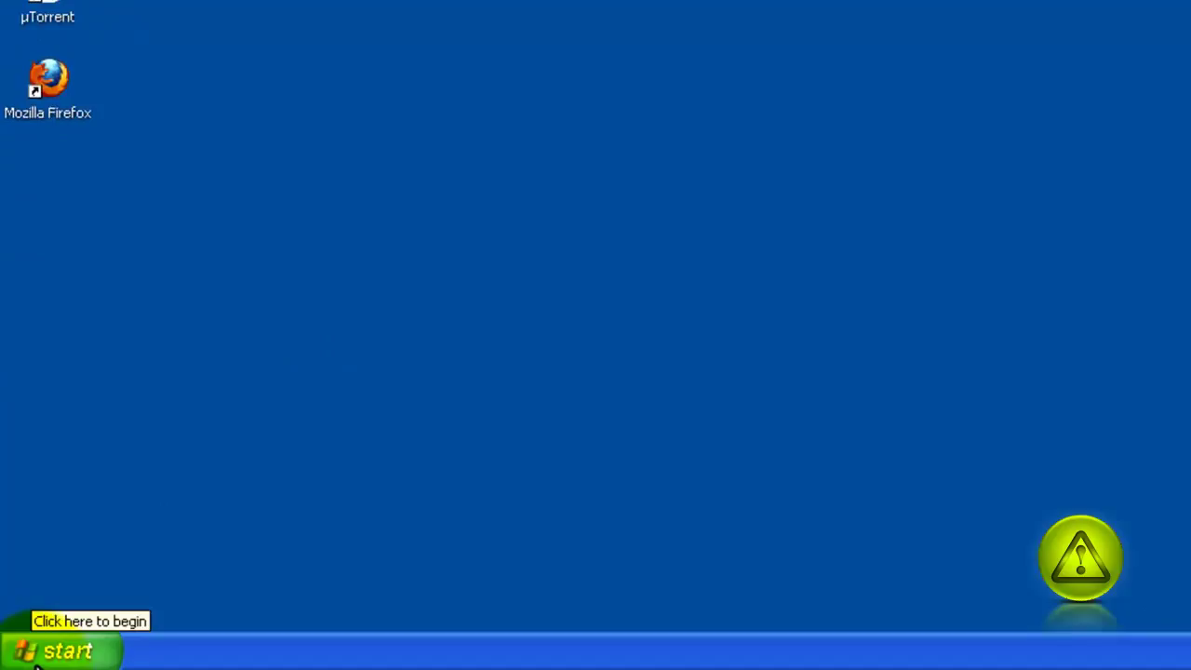
Open the Local Disk (C:) drive to show its root folders.
left_click(37, 663)
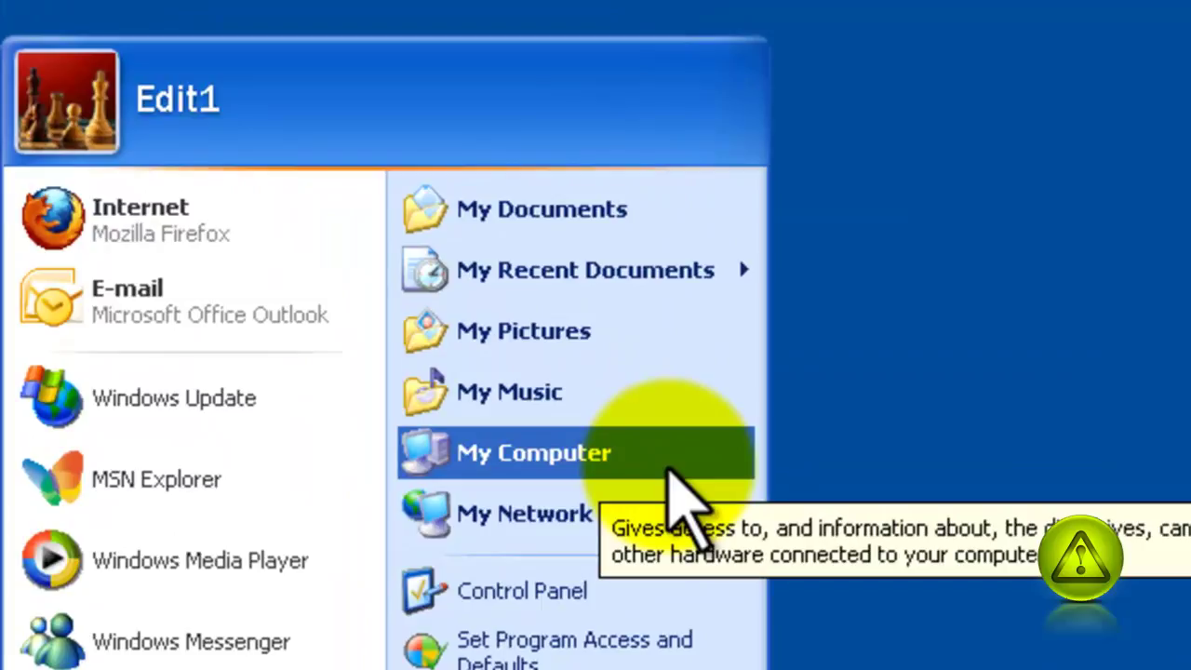
left_click(670, 470)
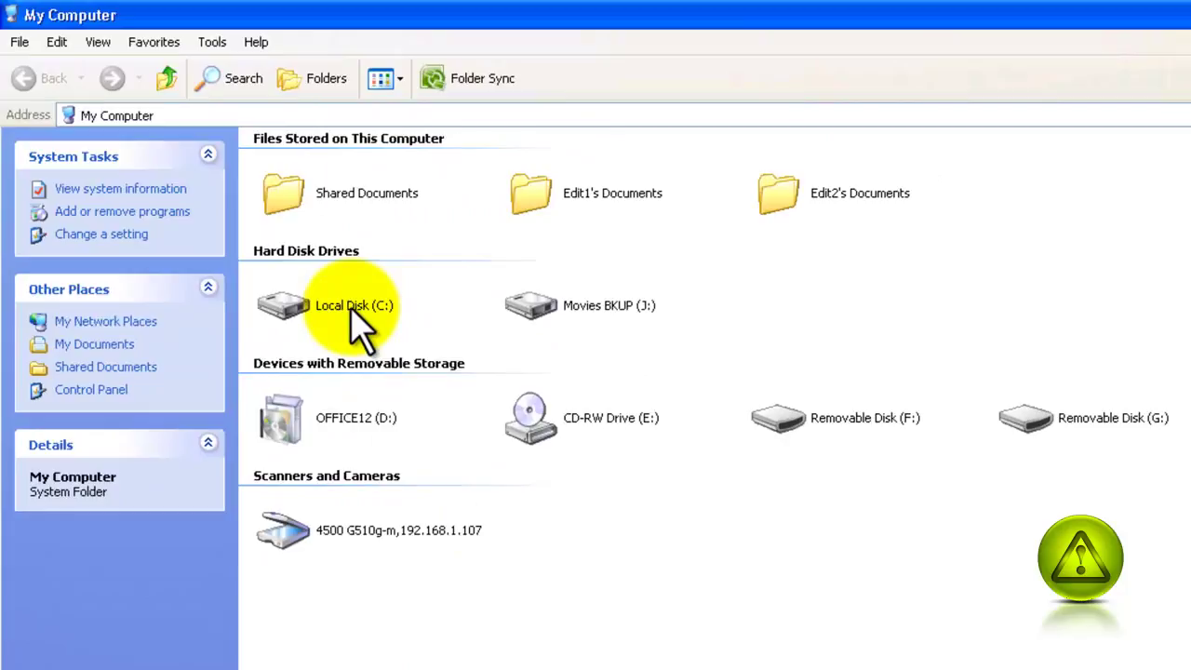
mouse_move(338, 311)
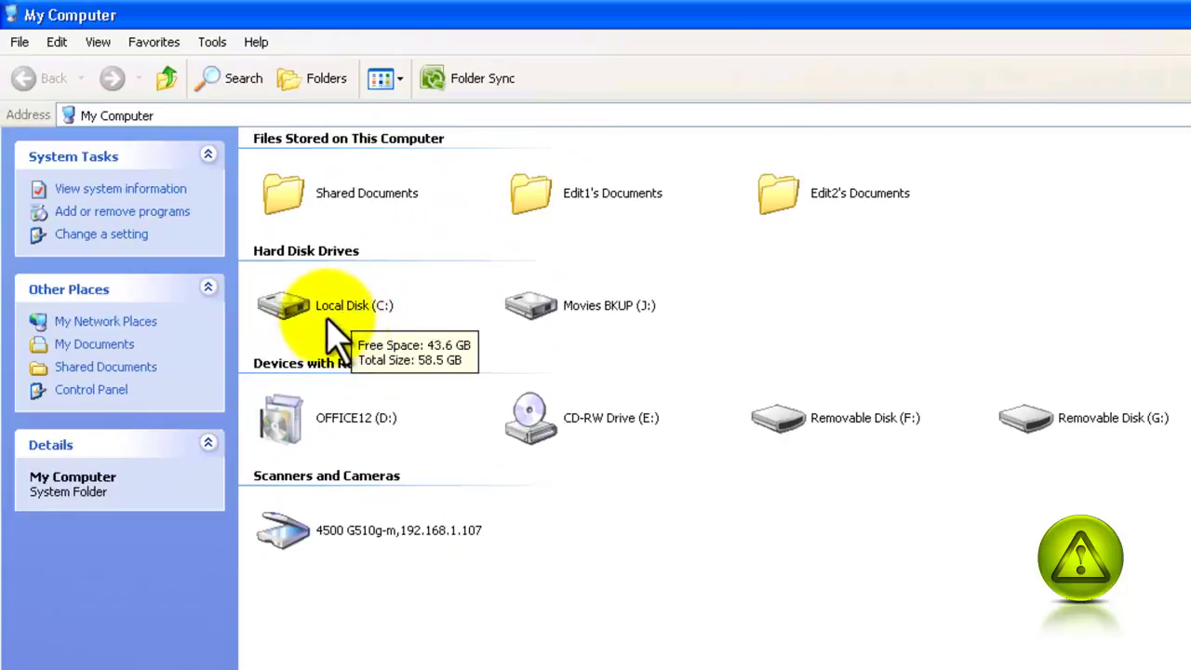
double_click(288, 307)
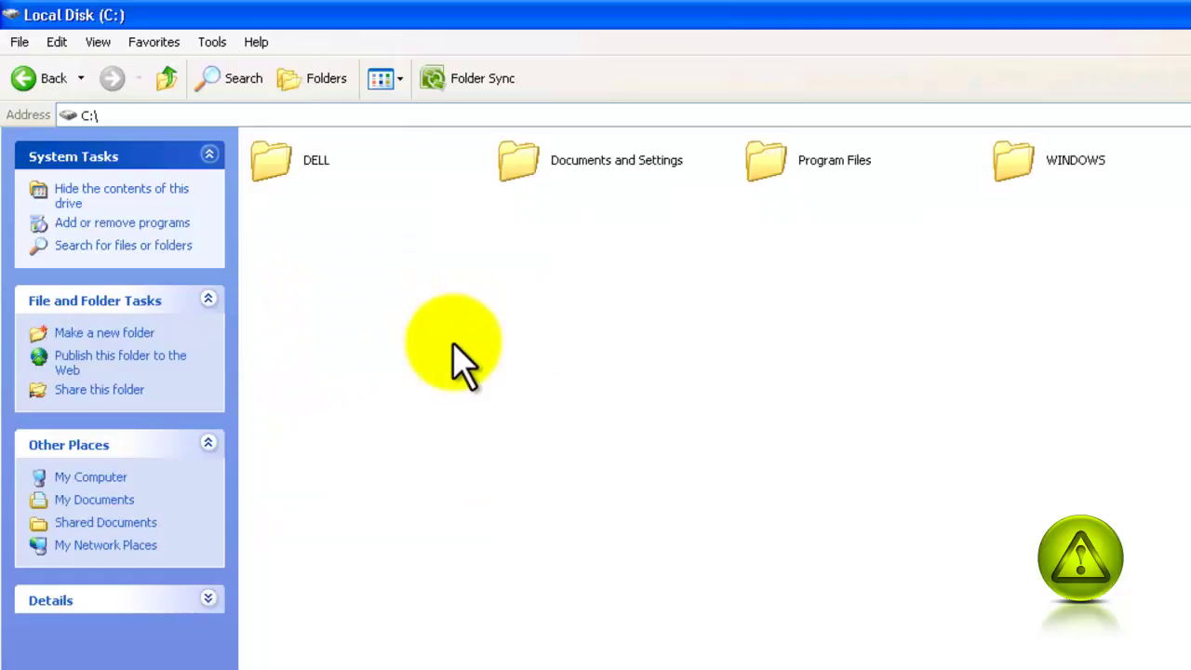
Create a new folder named EFSTemp in the root of the C: drive.
right_click(426, 295)
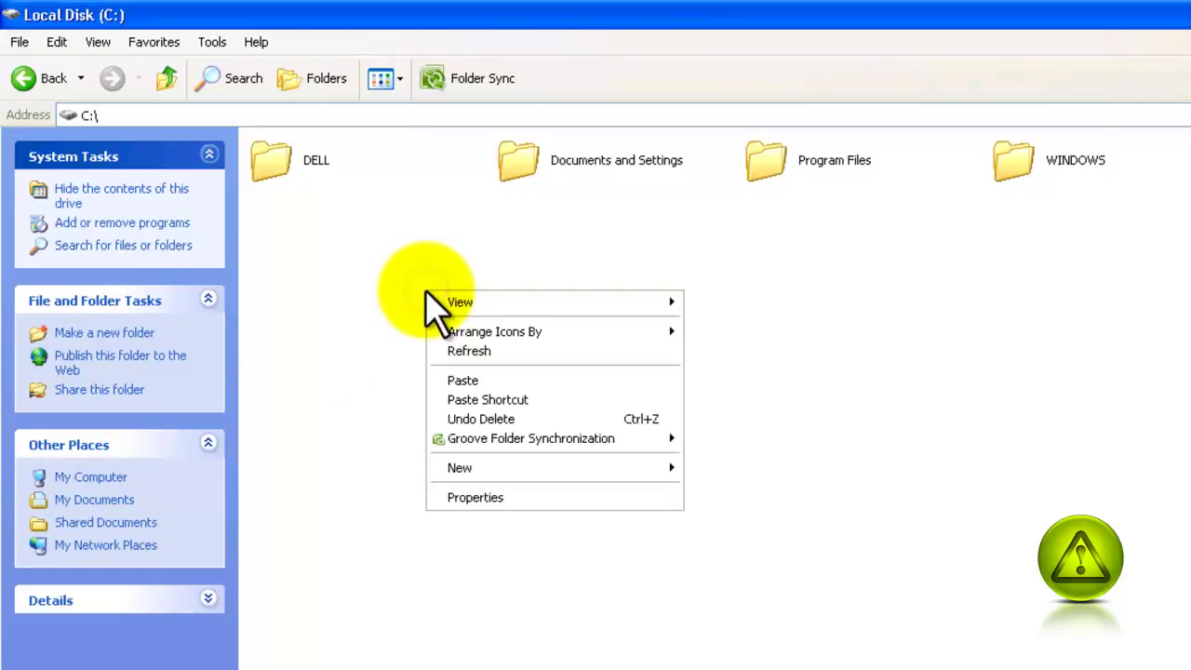
mouse_move(500, 313)
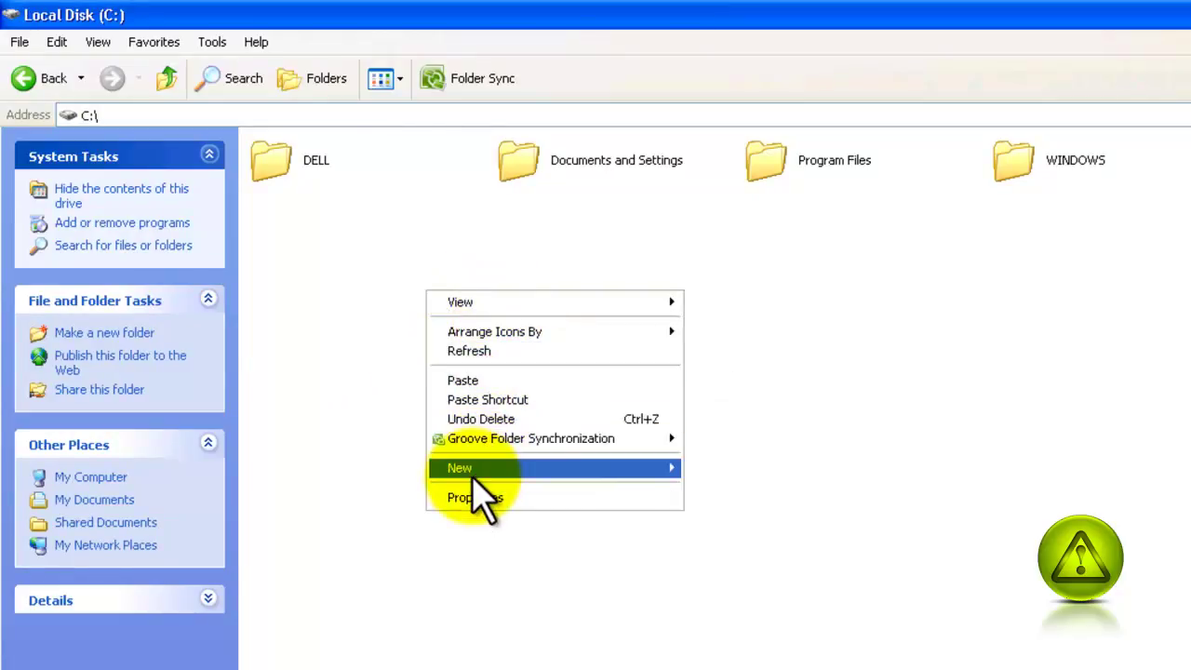
mouse_move(478, 472)
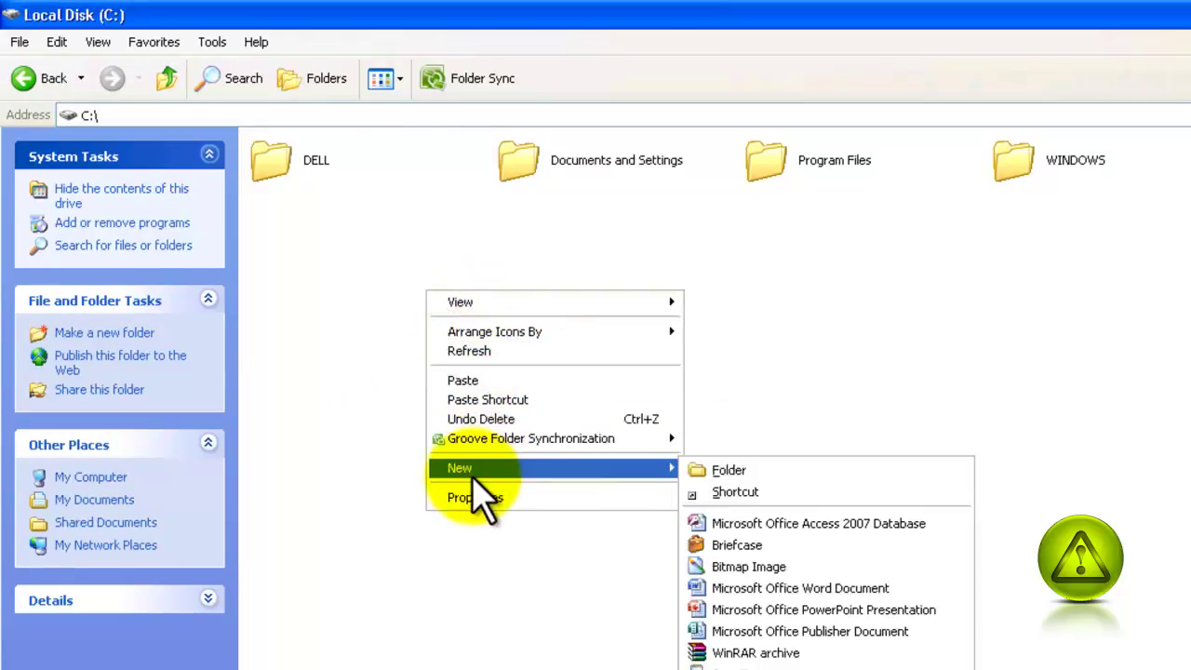
left_click(724, 471)
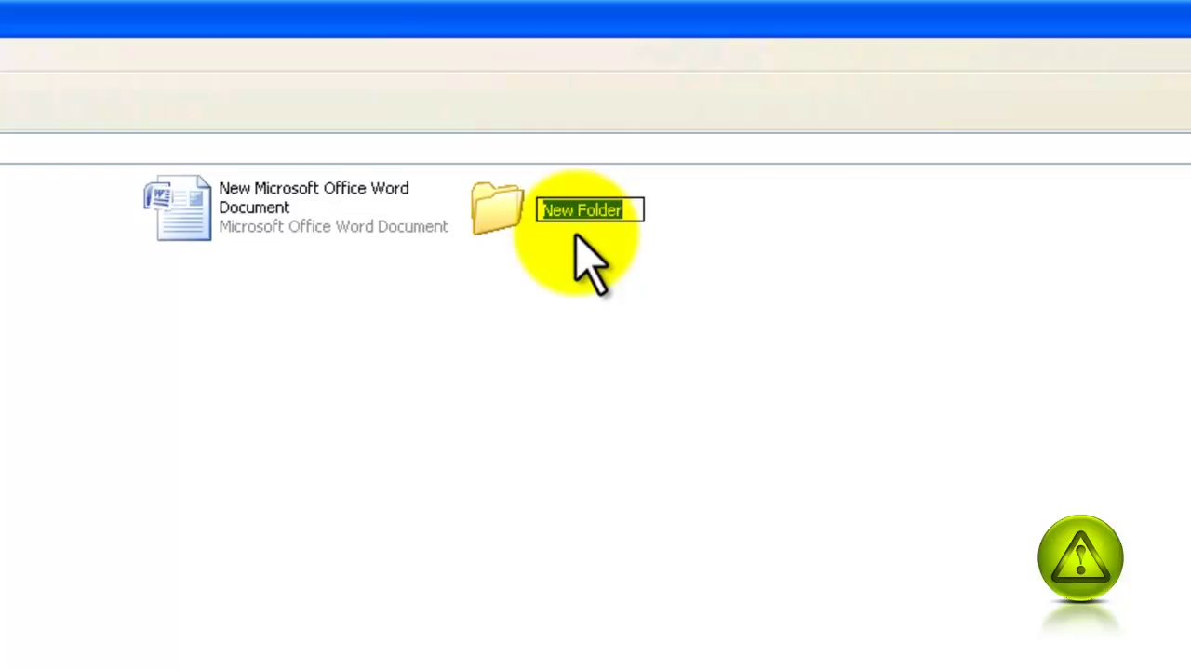
type("EFSTem")
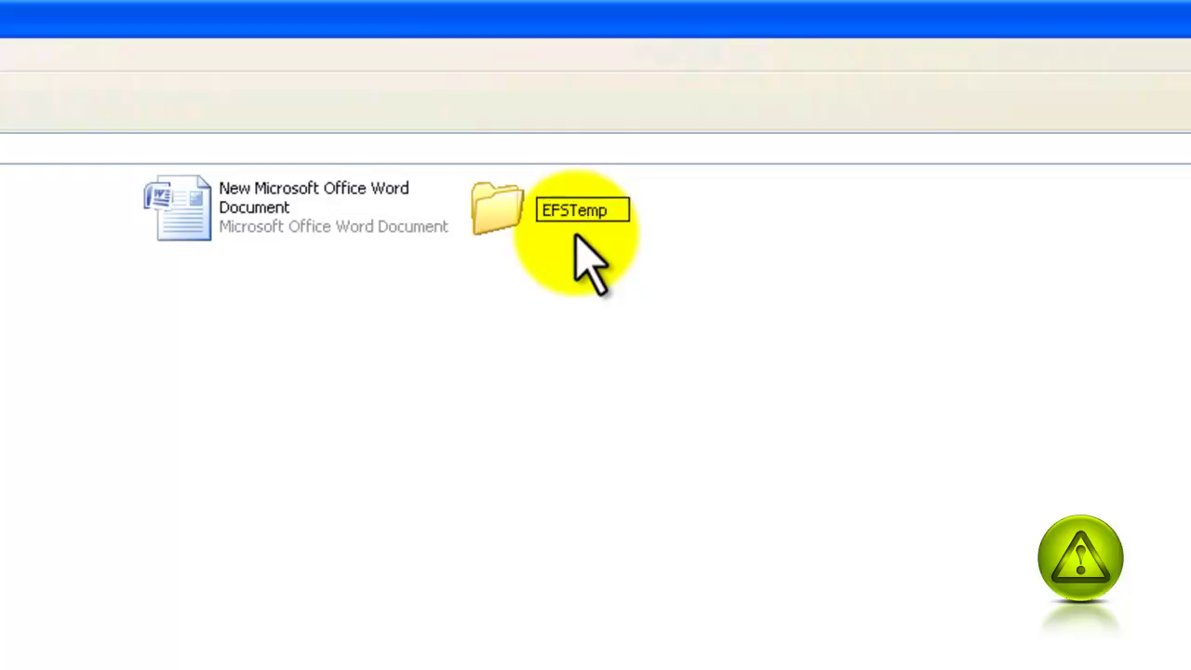
type("p")
left_click(518, 291)
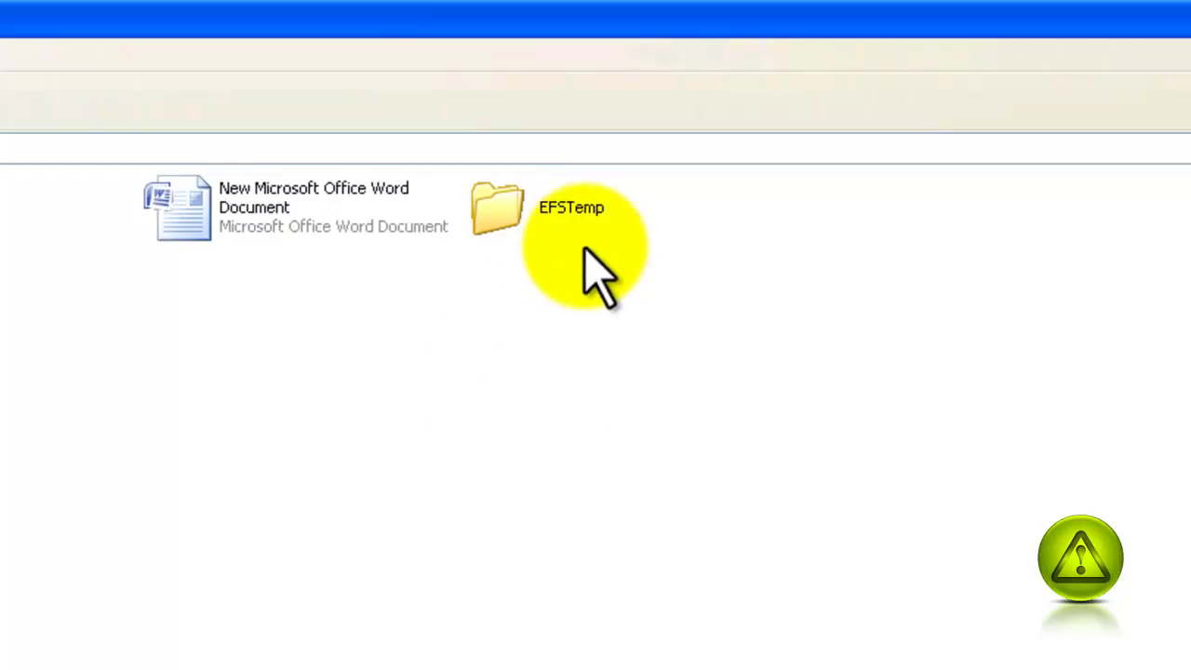
Check that the Word document in the C: root opens, and move it into the EFSTemp folder.
mouse_move(226, 215)
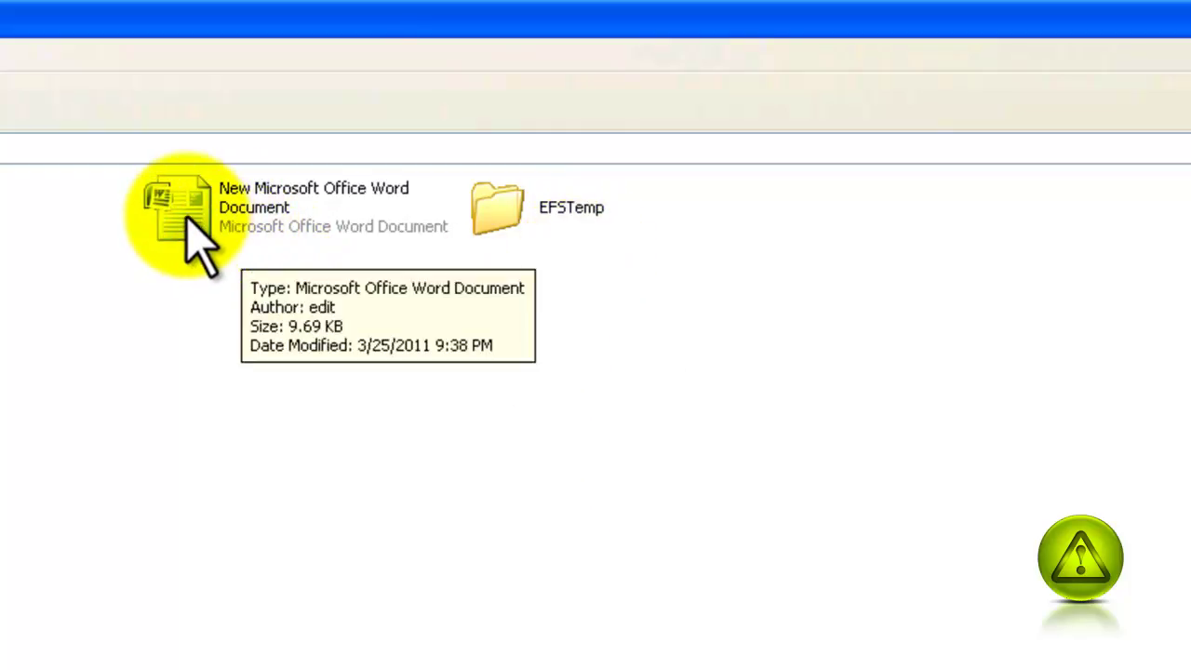
double_click(189, 224)
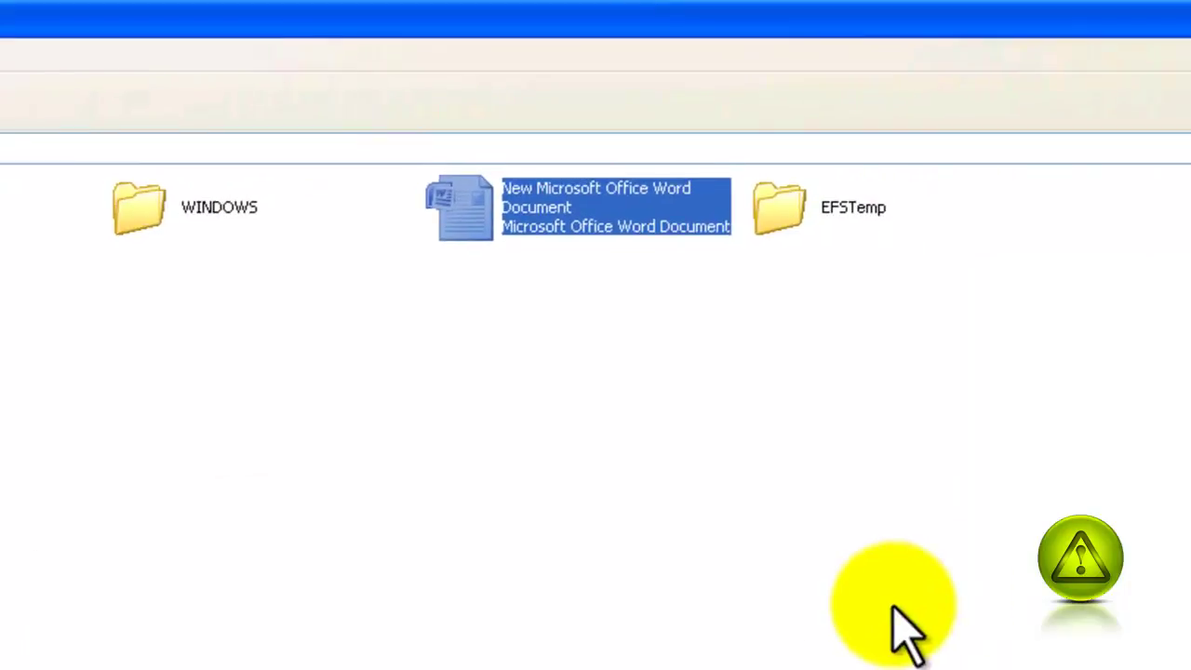
left_click(640, 490)
left_click_drag(457, 207, 775, 220)
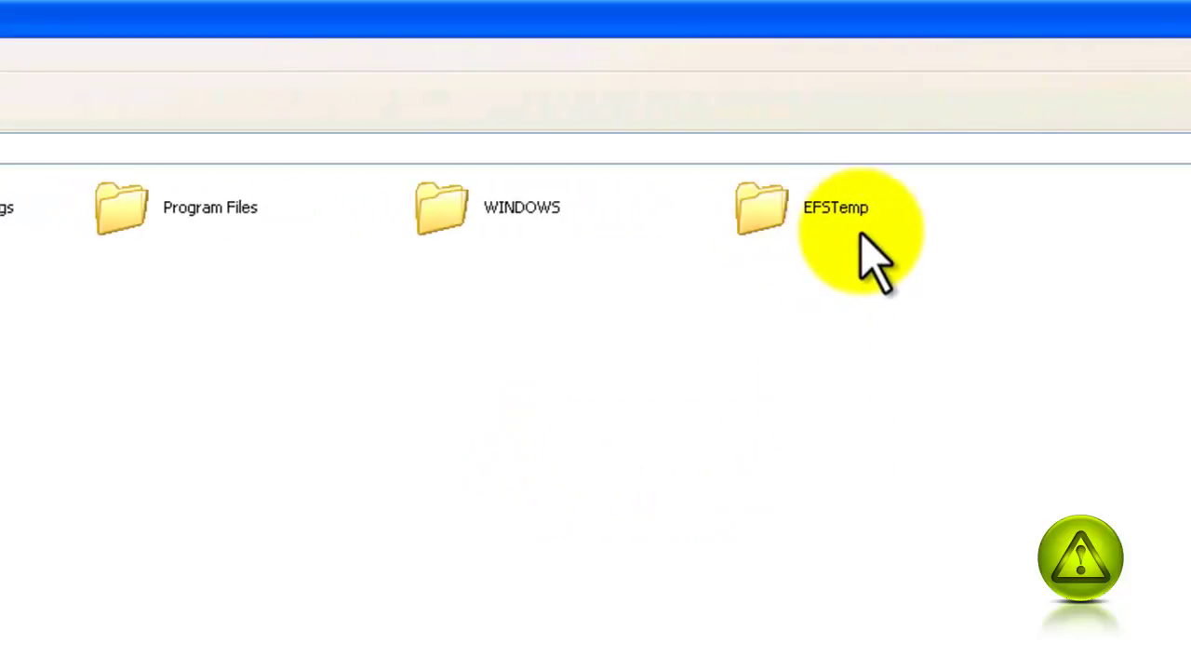
Encrypt the contents of the EFSTemp folder, applying the change to the folder, its subfolders and files.
right_click(754, 226)
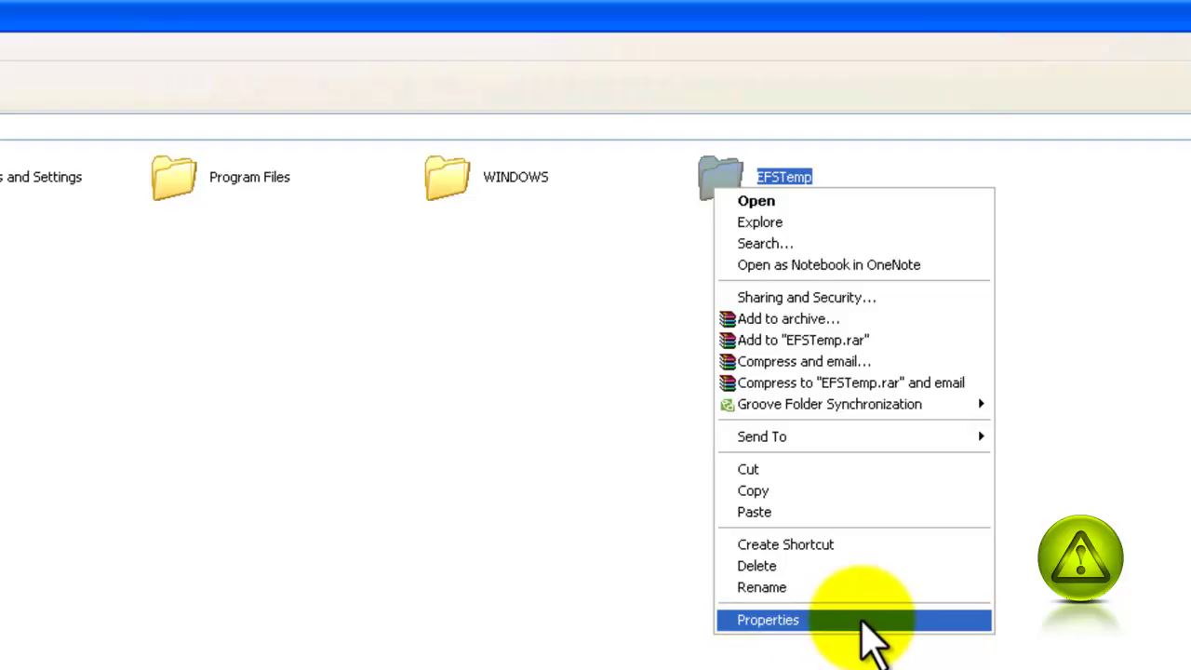
left_click(858, 622)
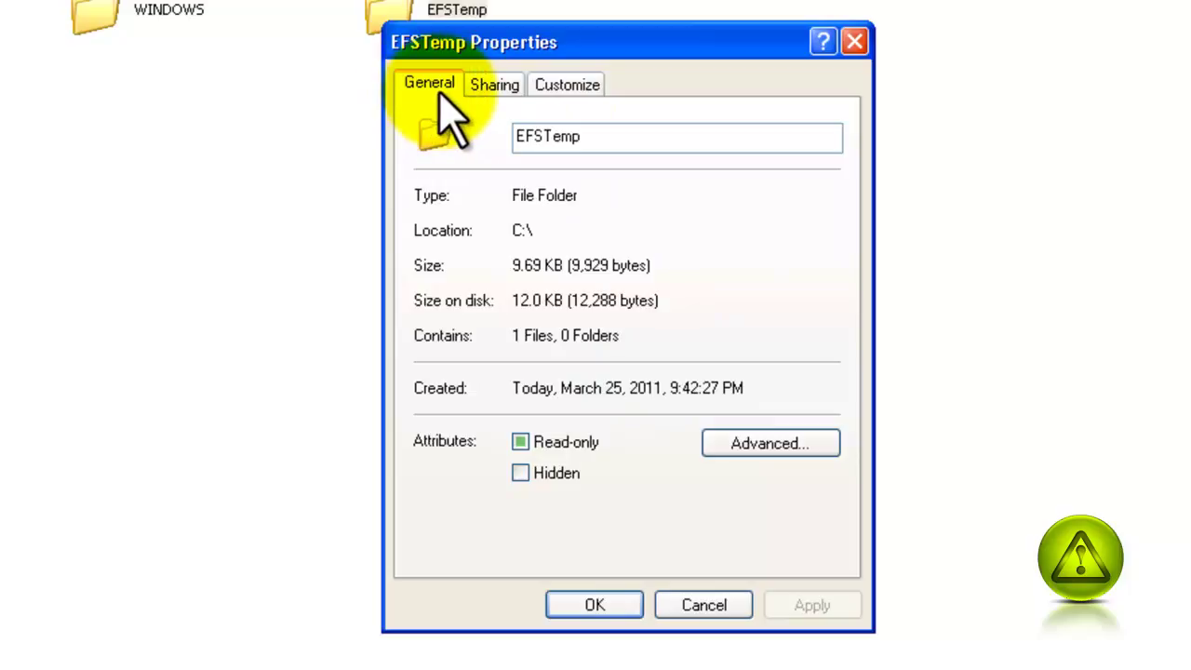
left_click(764, 445)
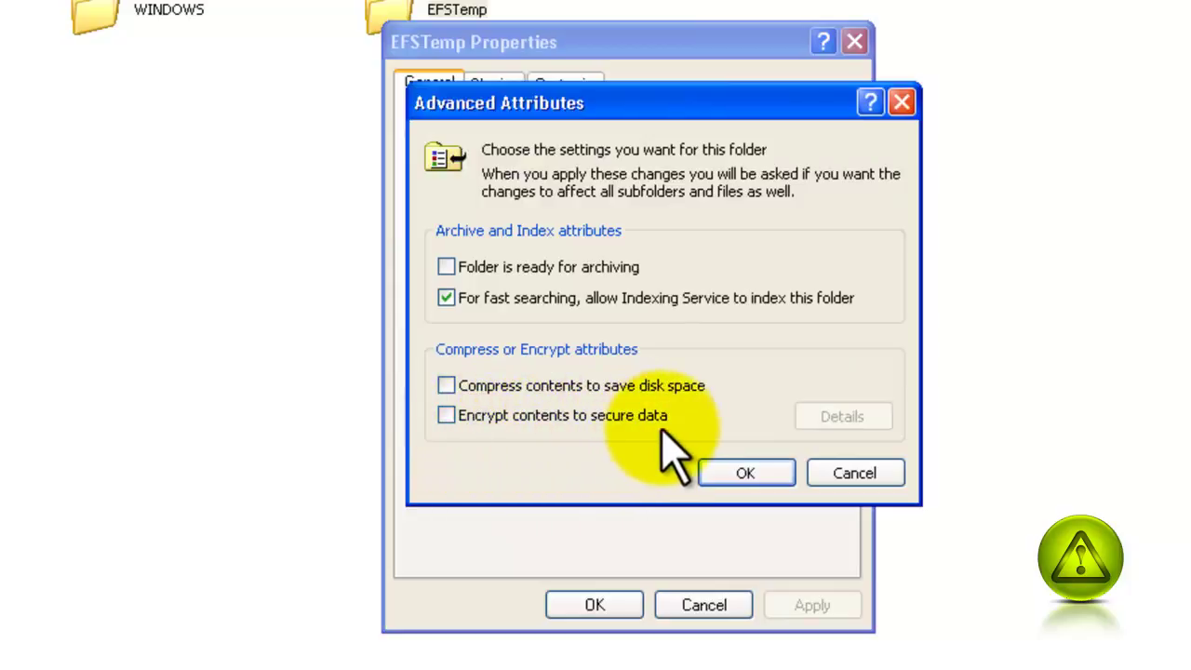
left_click(447, 416)
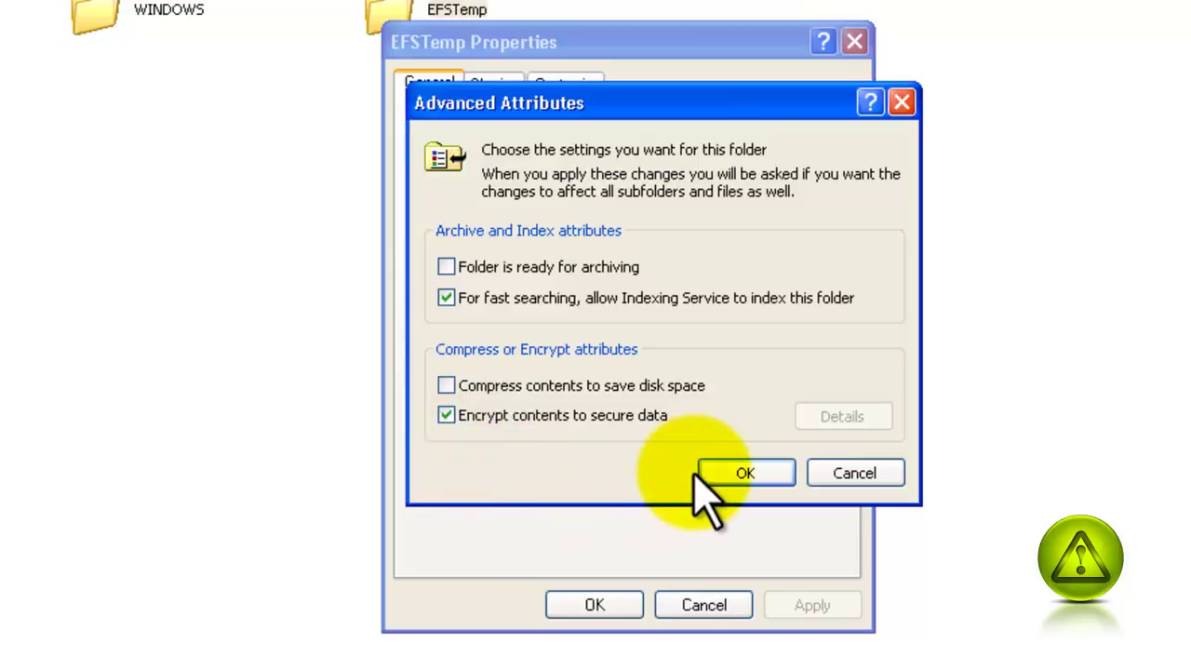
left_click(741, 479)
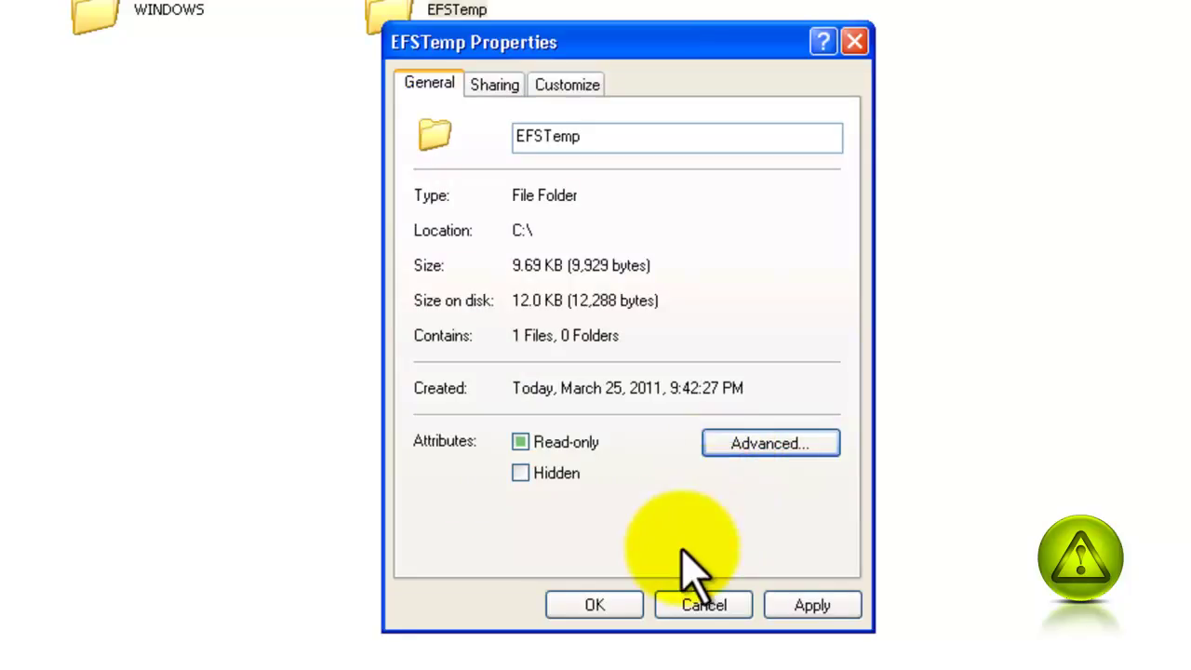
left_click(812, 607)
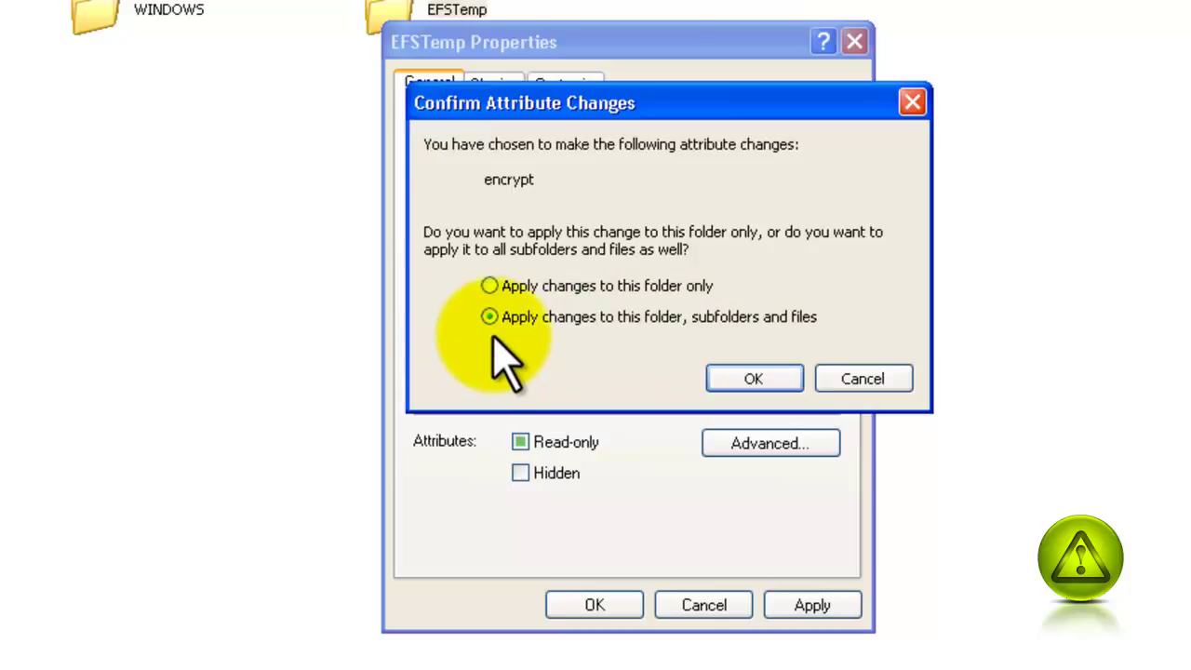
left_click(754, 378)
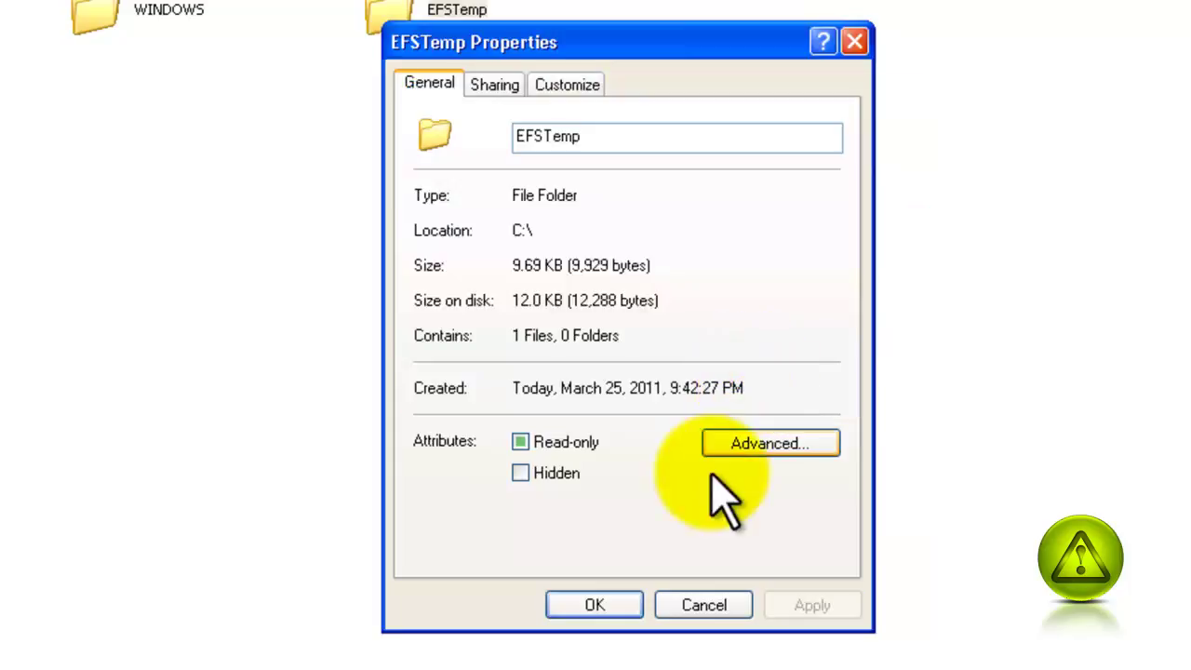
left_click(606, 605)
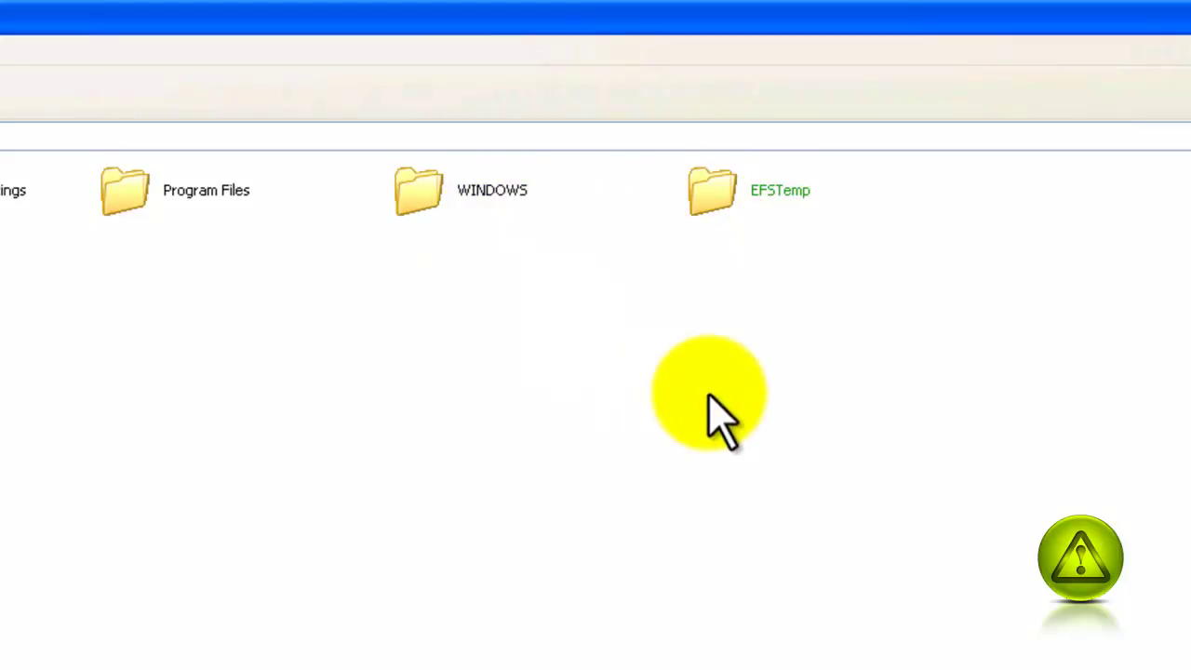
Open the EFSTemp folder and check that the encrypted Word document opens under the current account.
left_click(715, 200)
double_click(964, 197)
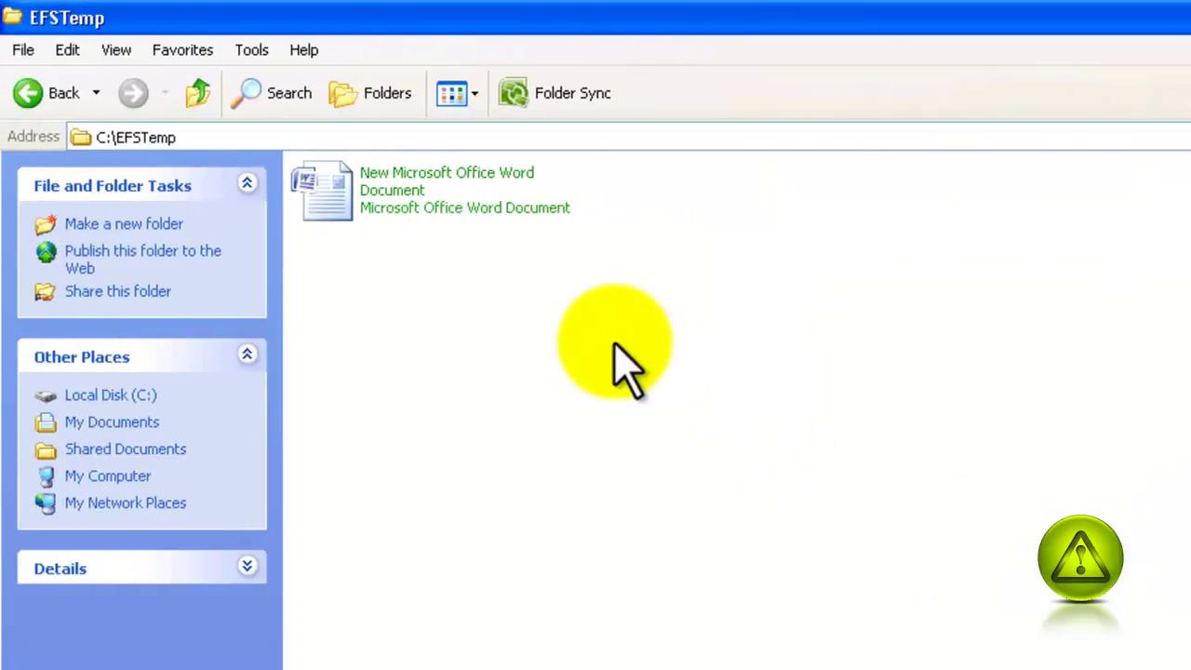
mouse_move(426, 227)
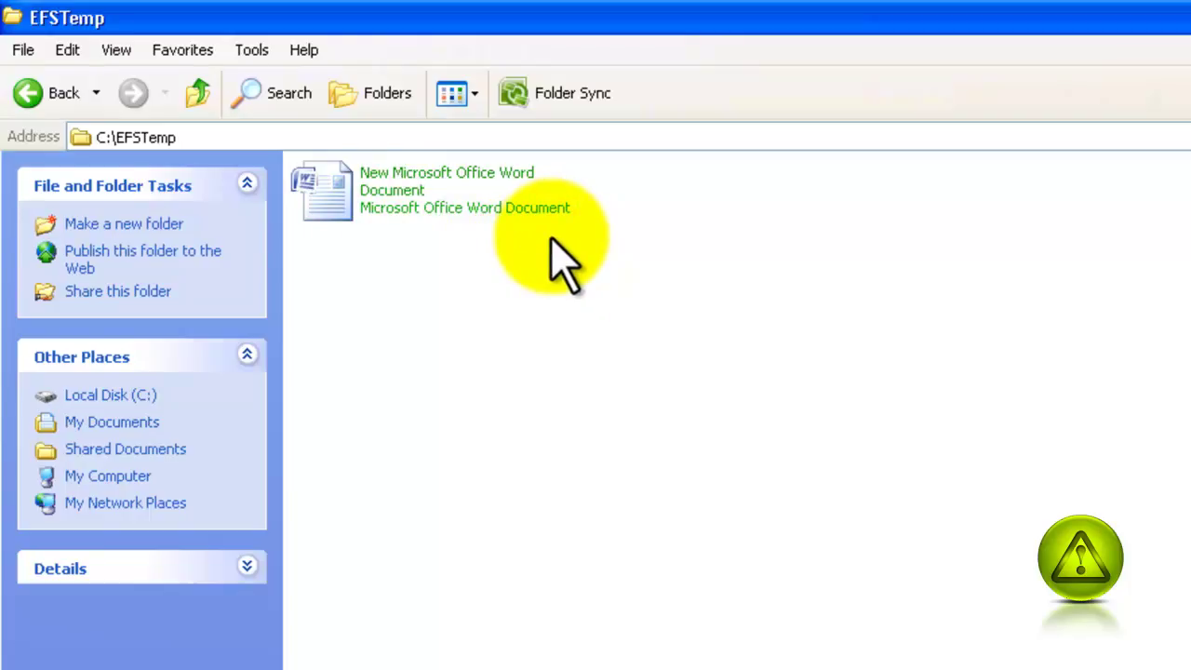
double_click(332, 220)
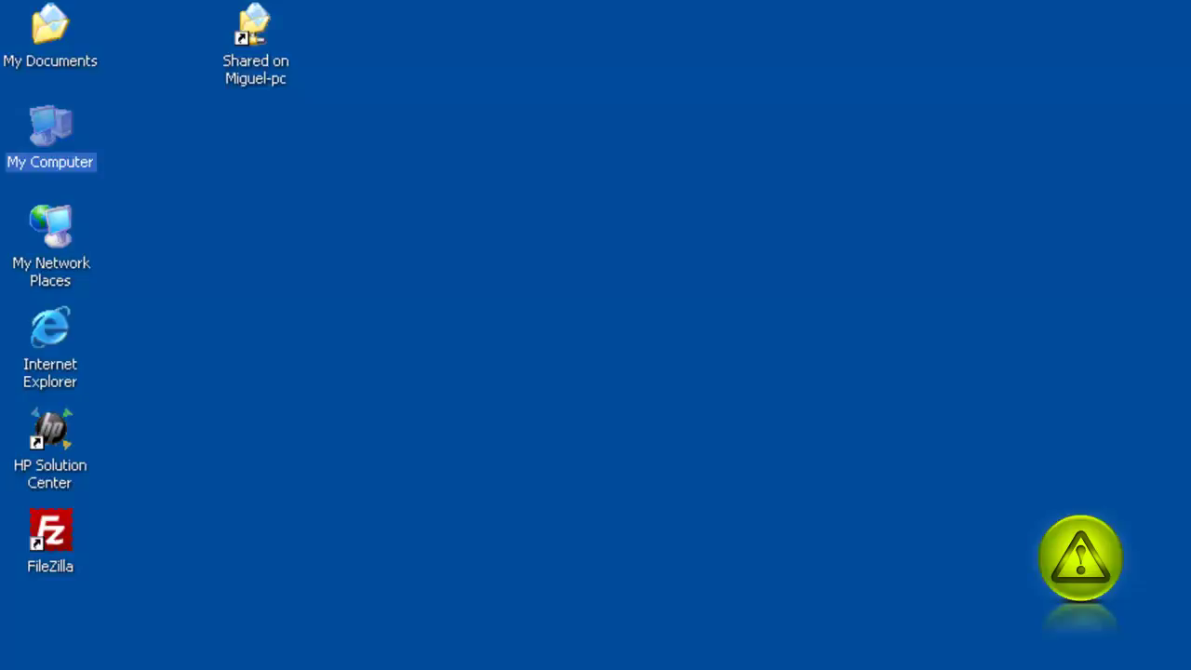
Log off the current Windows account and log on as the Edit2 user.
left_click(42, 653)
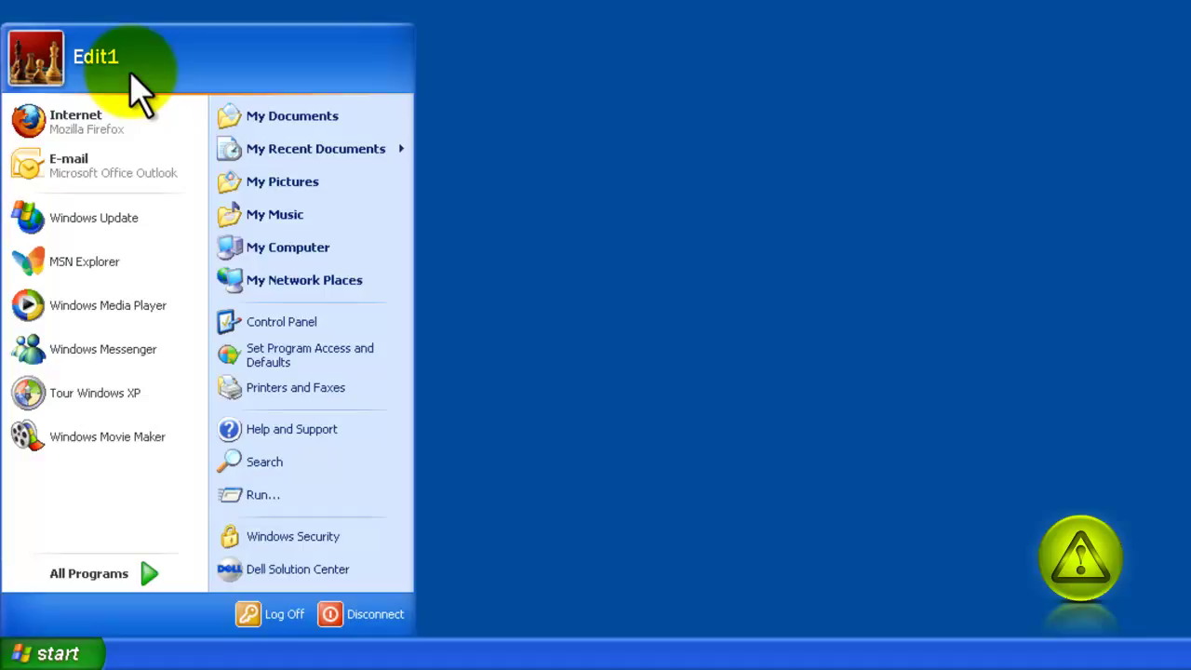
left_click(288, 621)
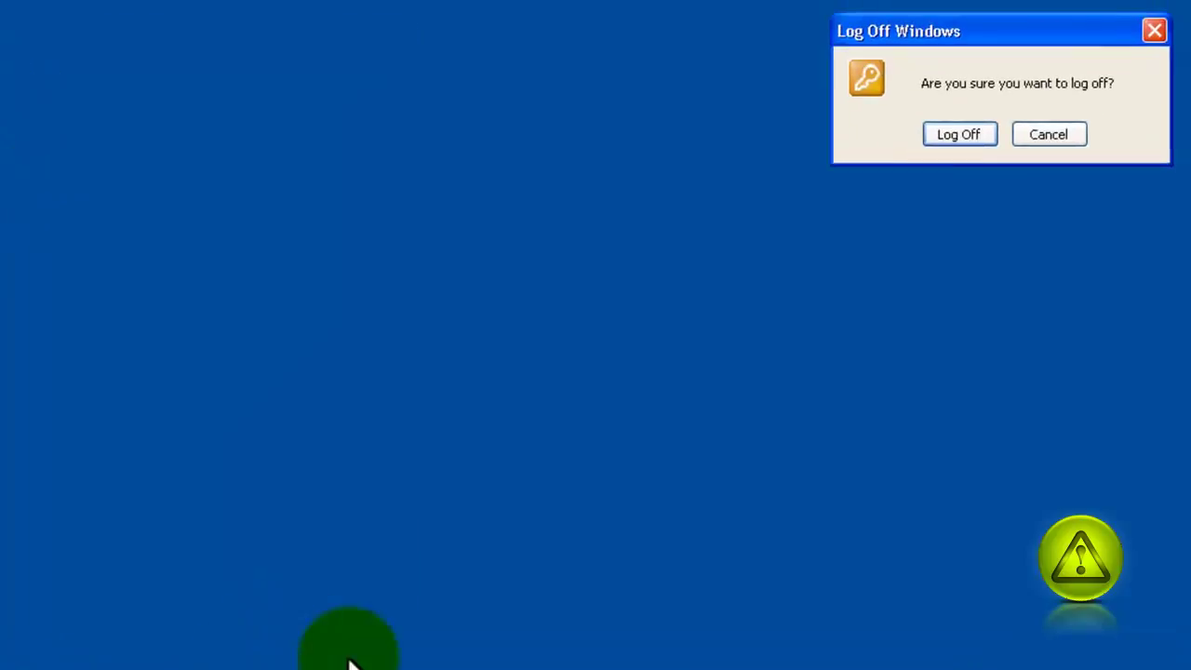
left_click(876, 175)
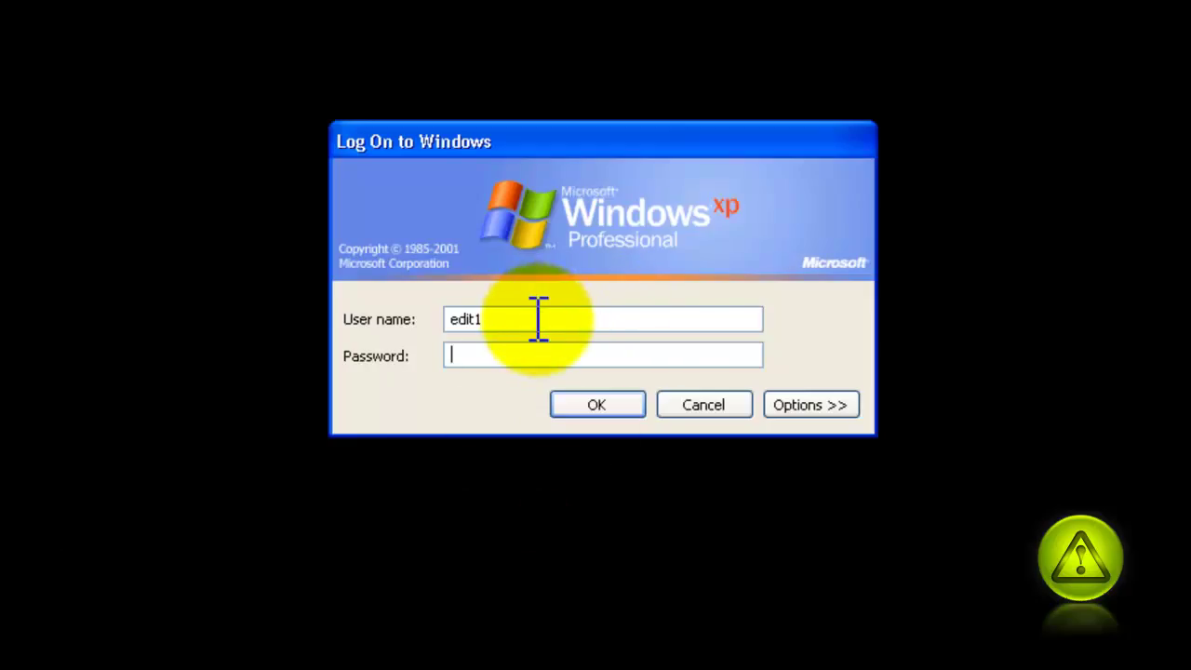
left_click(538, 319)
left_click(594, 406)
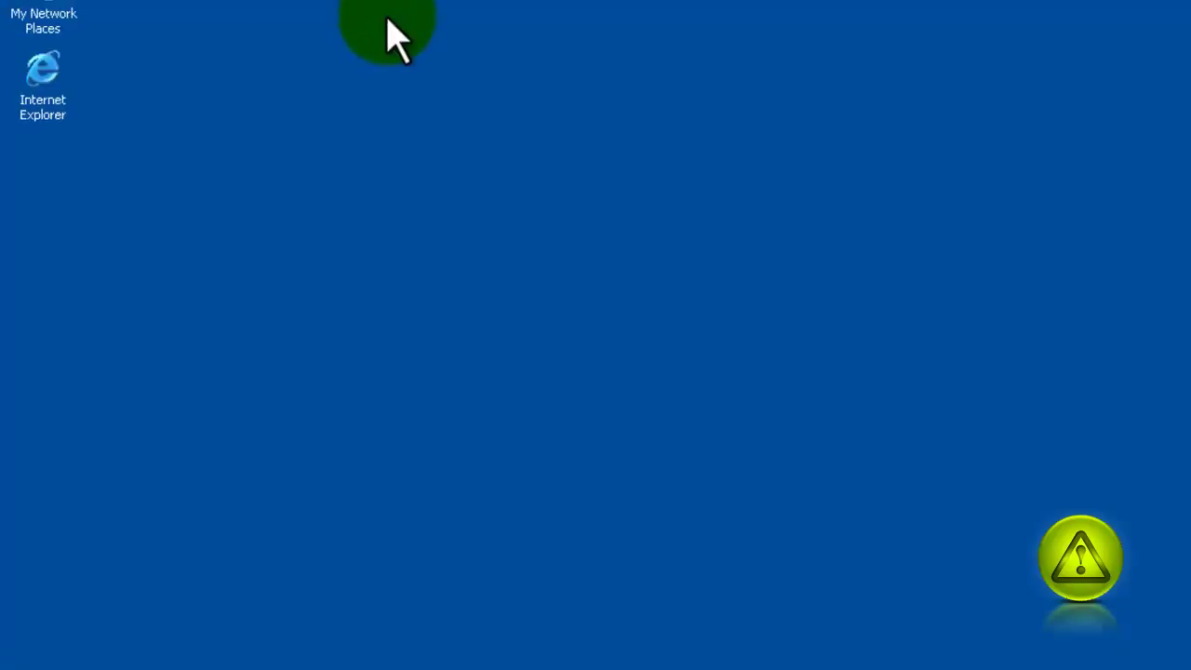
Browse to the encrypted EFSTemp folder on the C: drive from the Edit2 account.
left_click(44, 382)
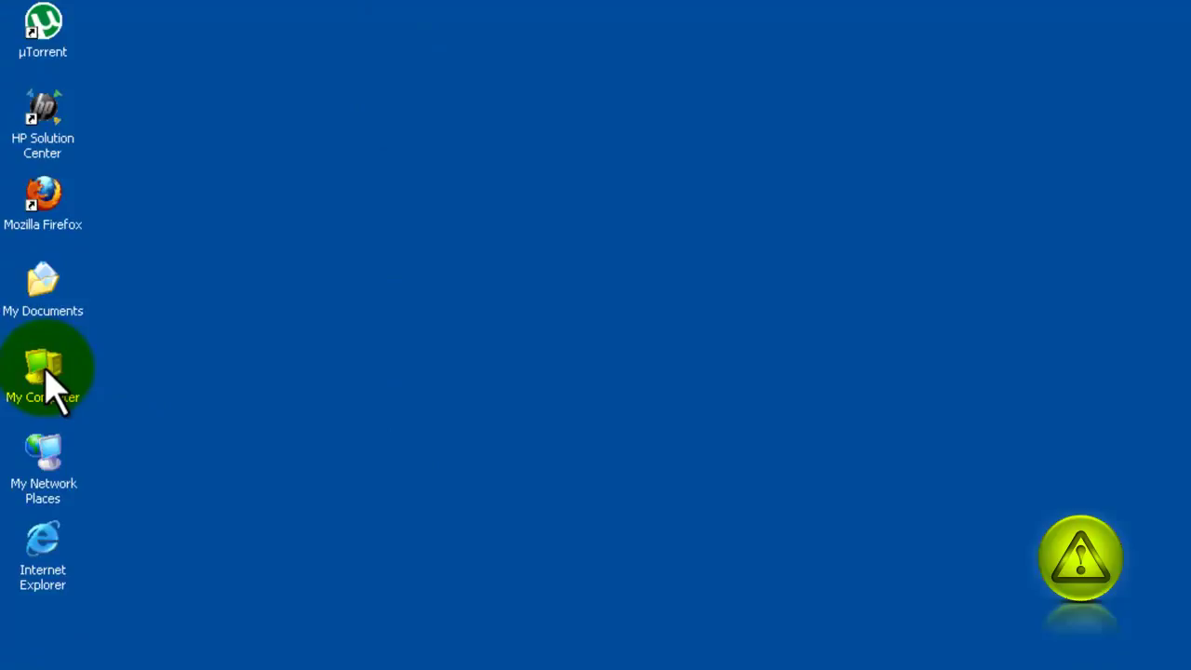
double_click(46, 373)
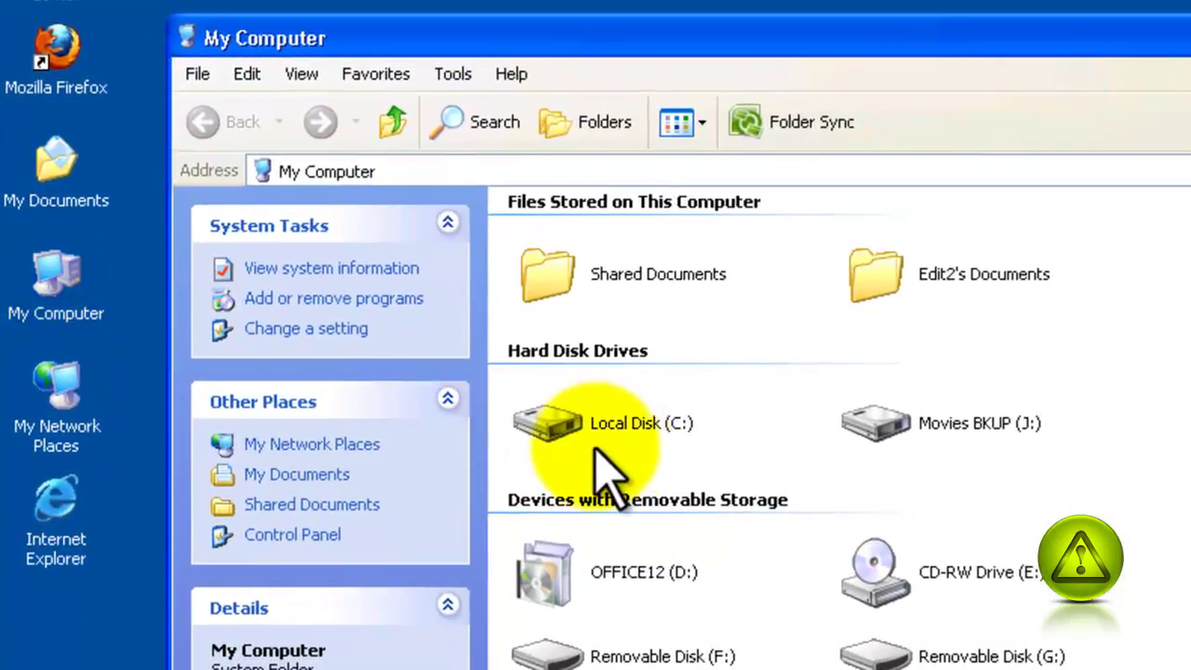
mouse_move(682, 455)
double_click(550, 424)
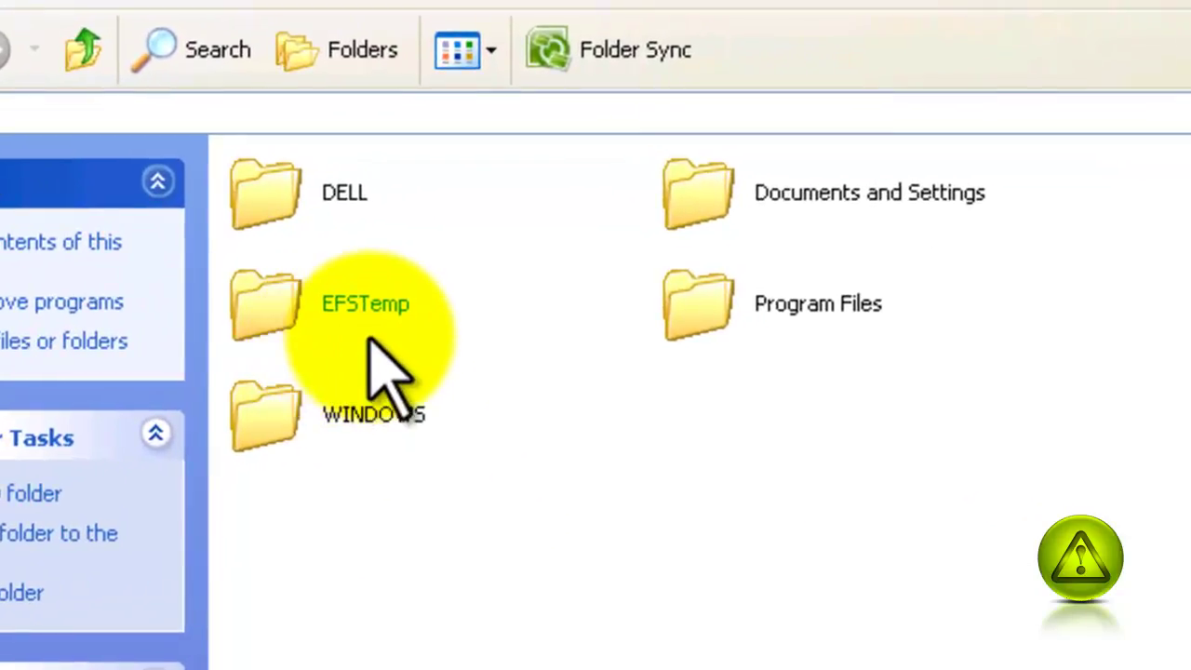
double_click(256, 307)
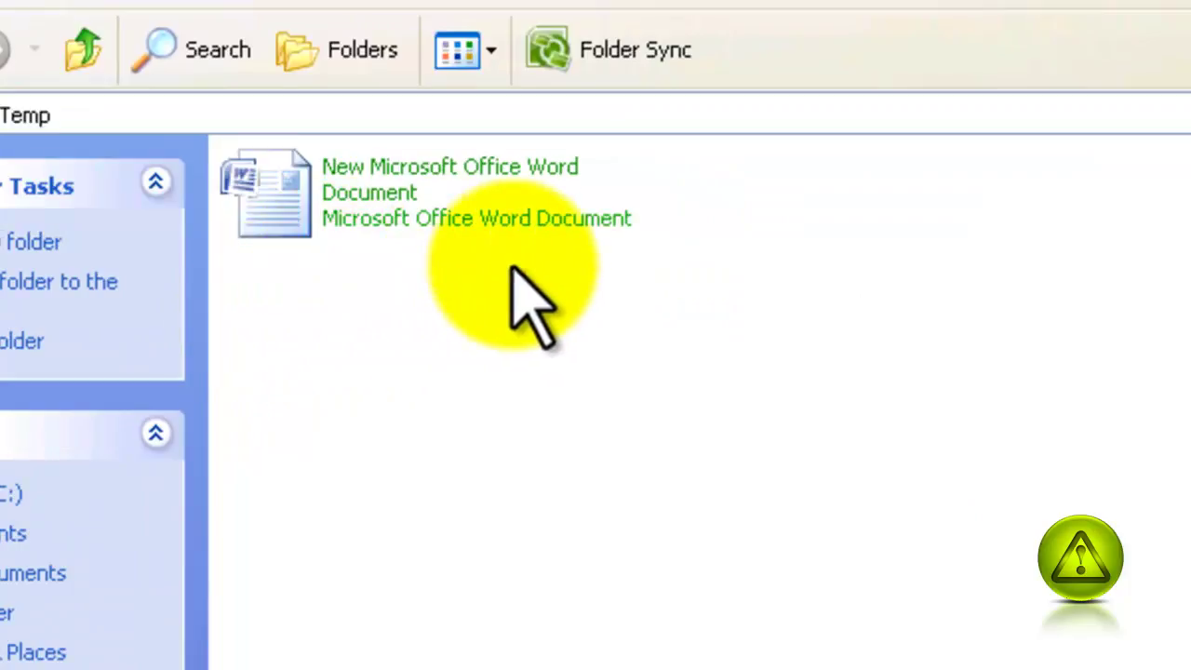
Try to open the encrypted Word document in EFSTemp, and close the folder window.
double_click(348, 217)
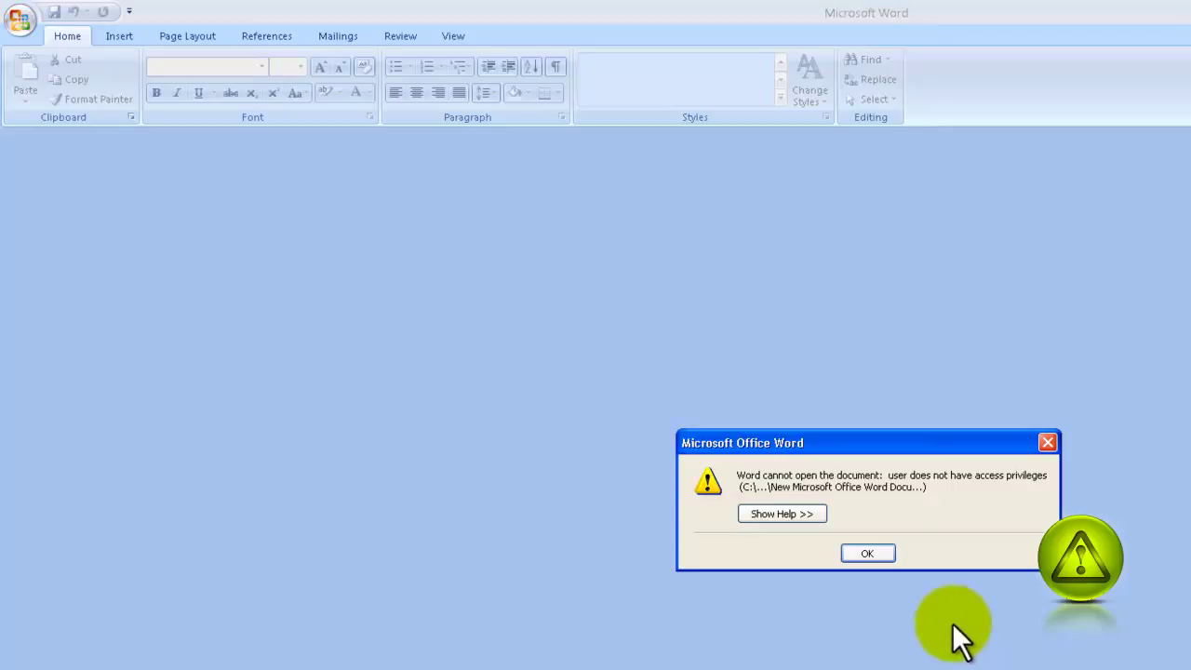
left_click(867, 553)
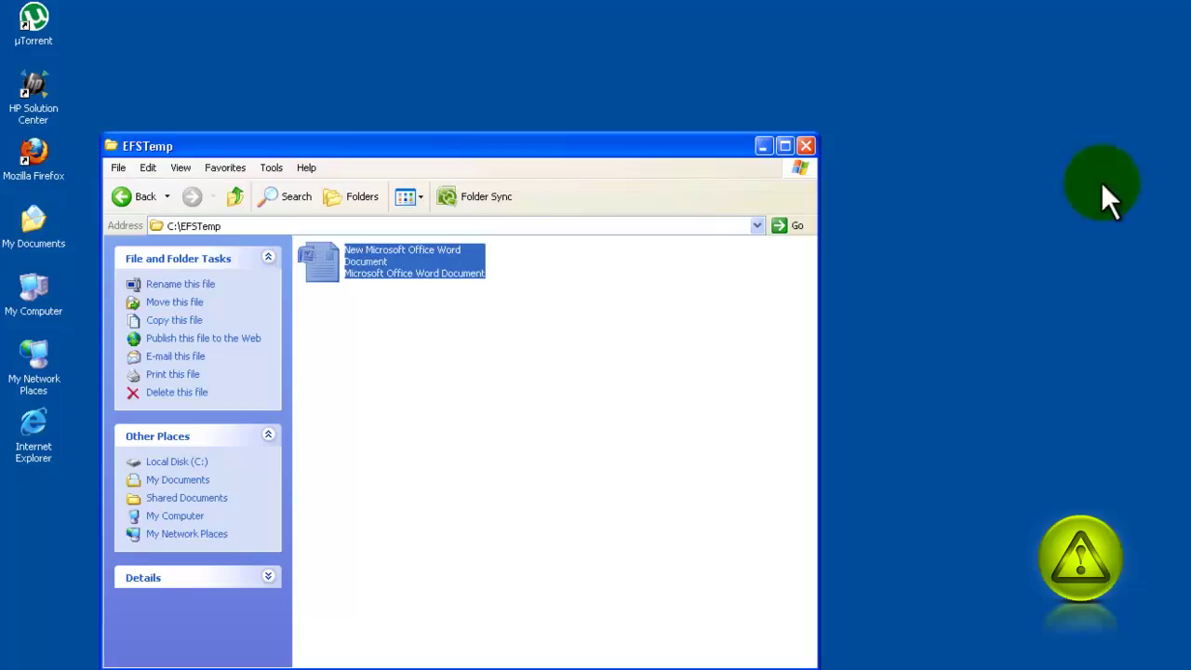
left_click(805, 146)
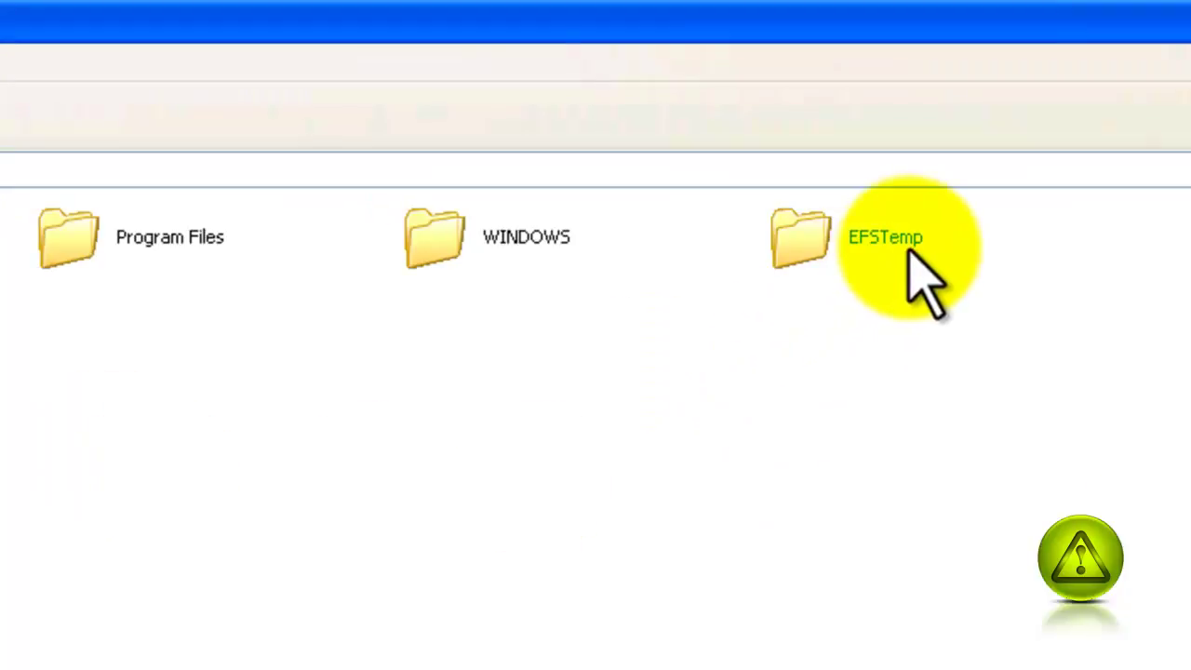
Turn off "Encrypt contents to secure data" in the advanced attributes of the EFSTemp folder on the C: drive.
mouse_move(916, 273)
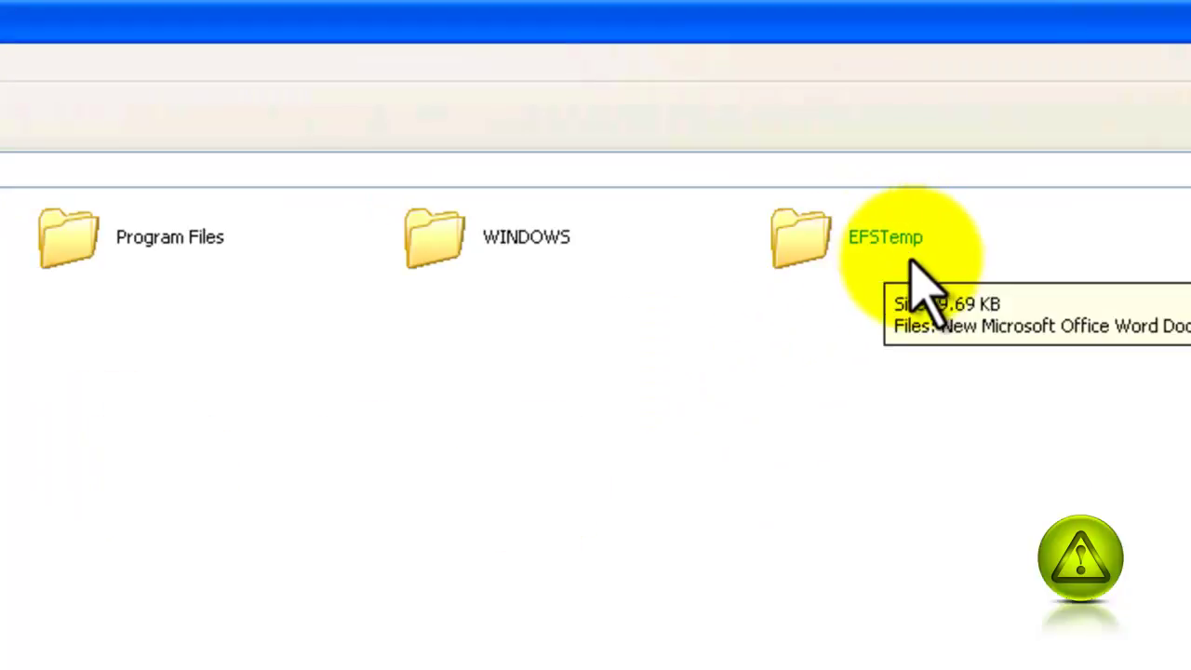
right_click(789, 240)
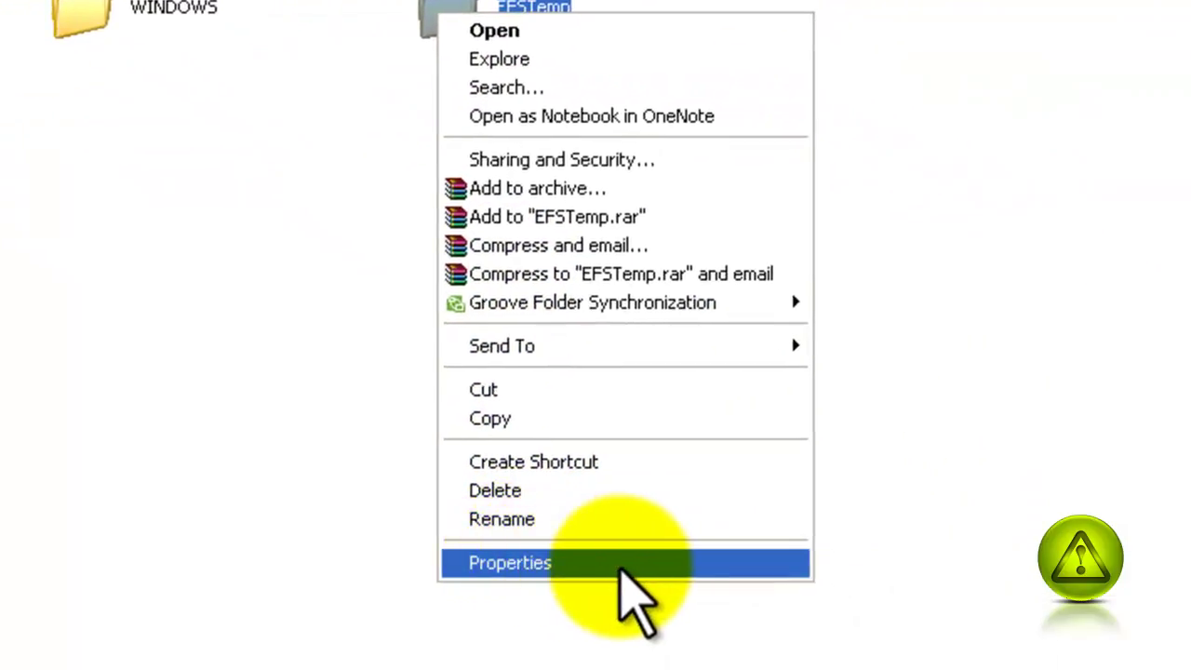
left_click(648, 564)
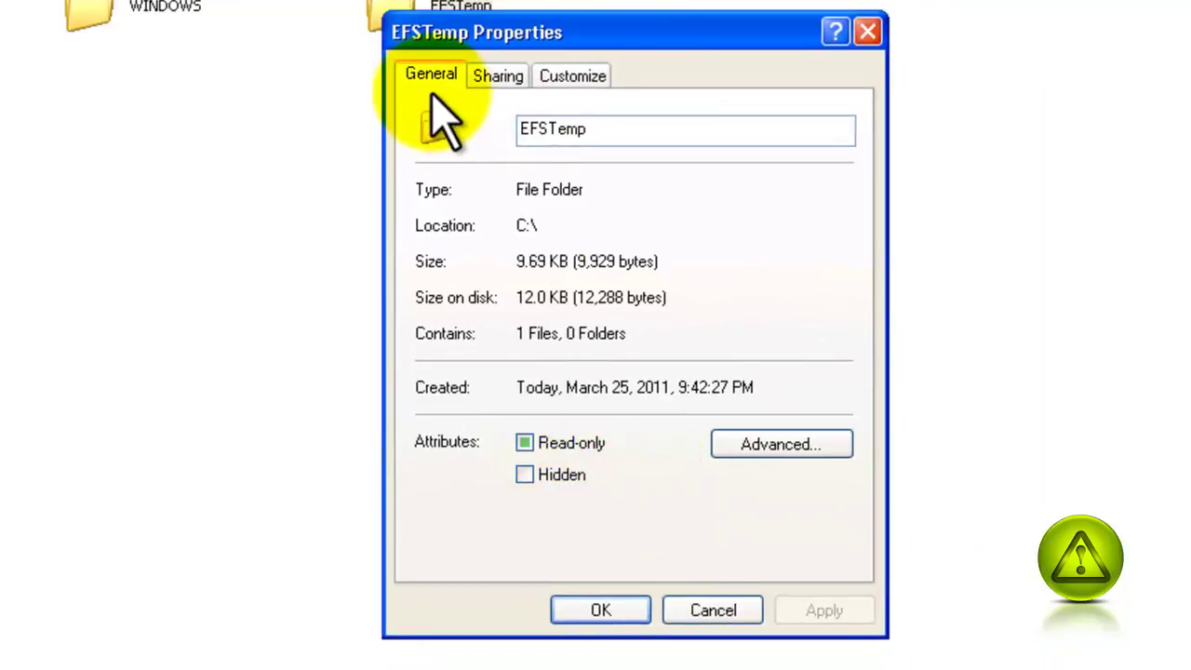
left_click(761, 447)
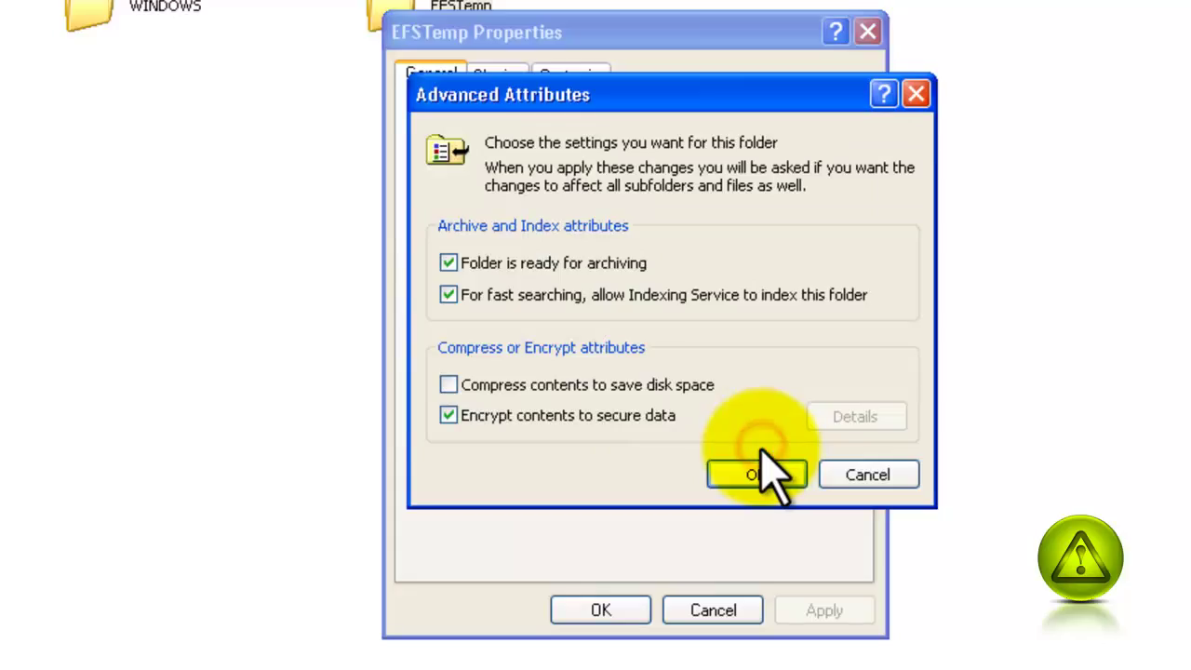
left_click(448, 415)
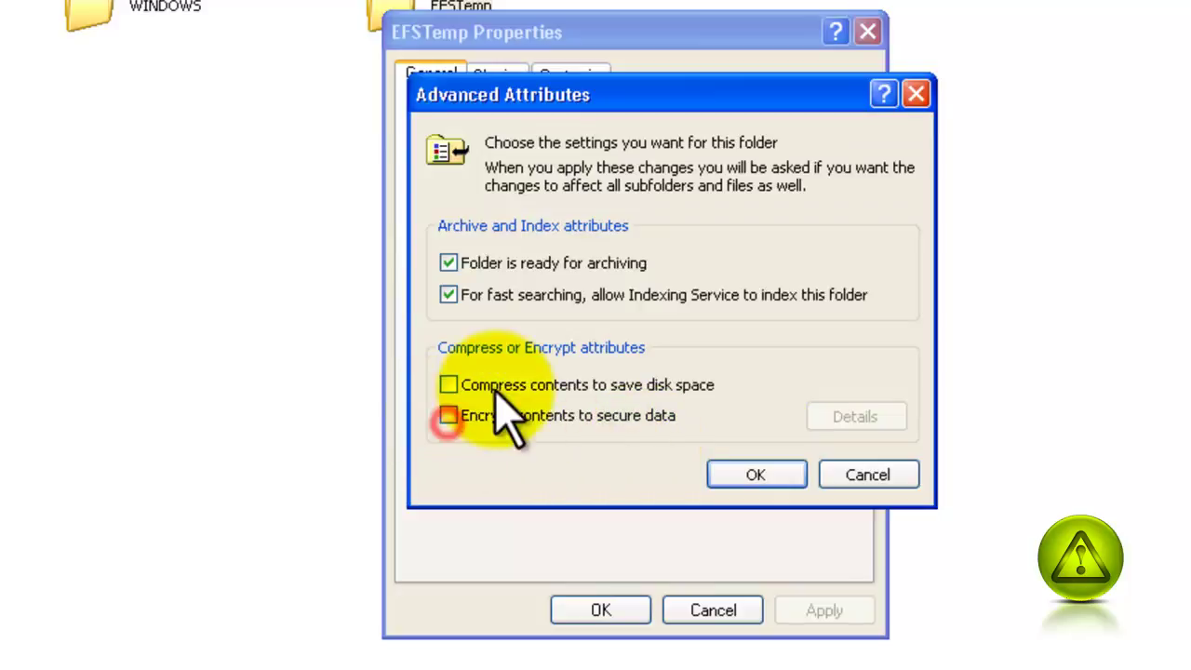
left_click(758, 476)
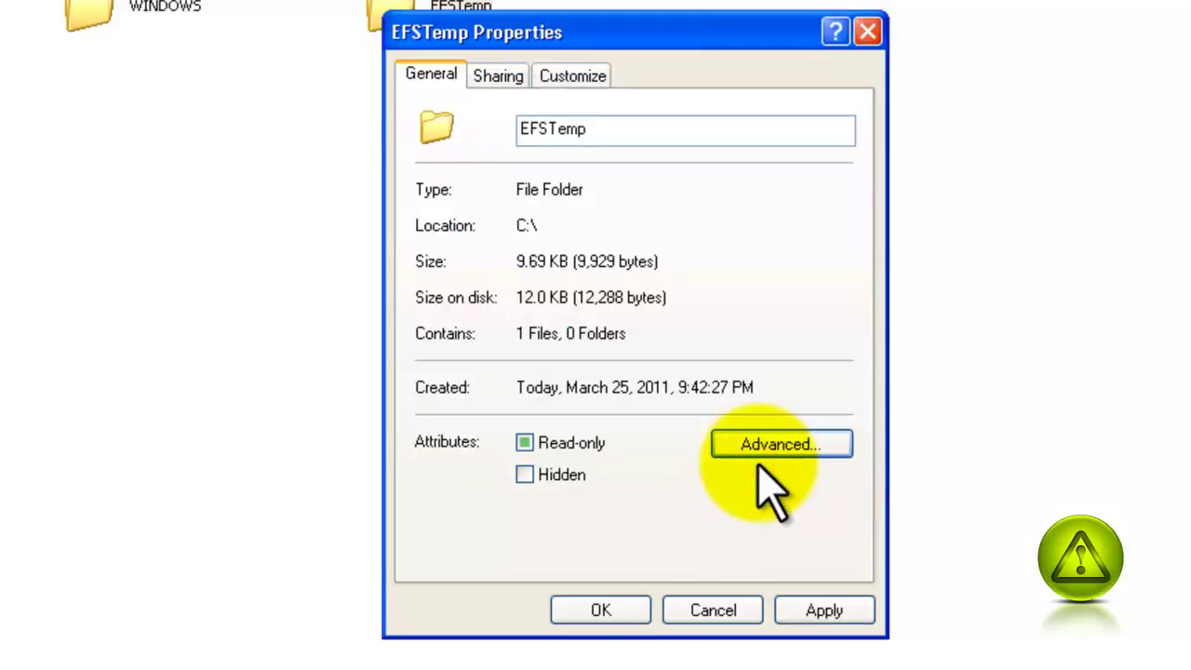
Apply the decryption to the EFSTemp folder, its subfolders and files, close its properties and deselect the folder.
left_click(824, 610)
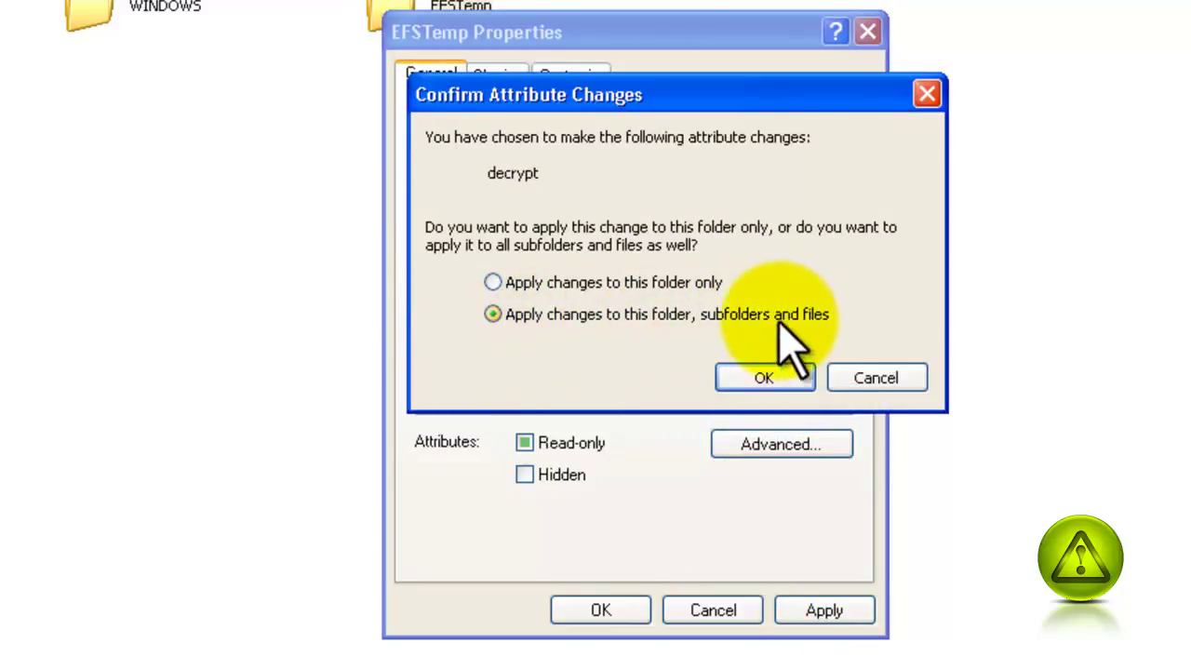
left_click(752, 378)
left_click(595, 610)
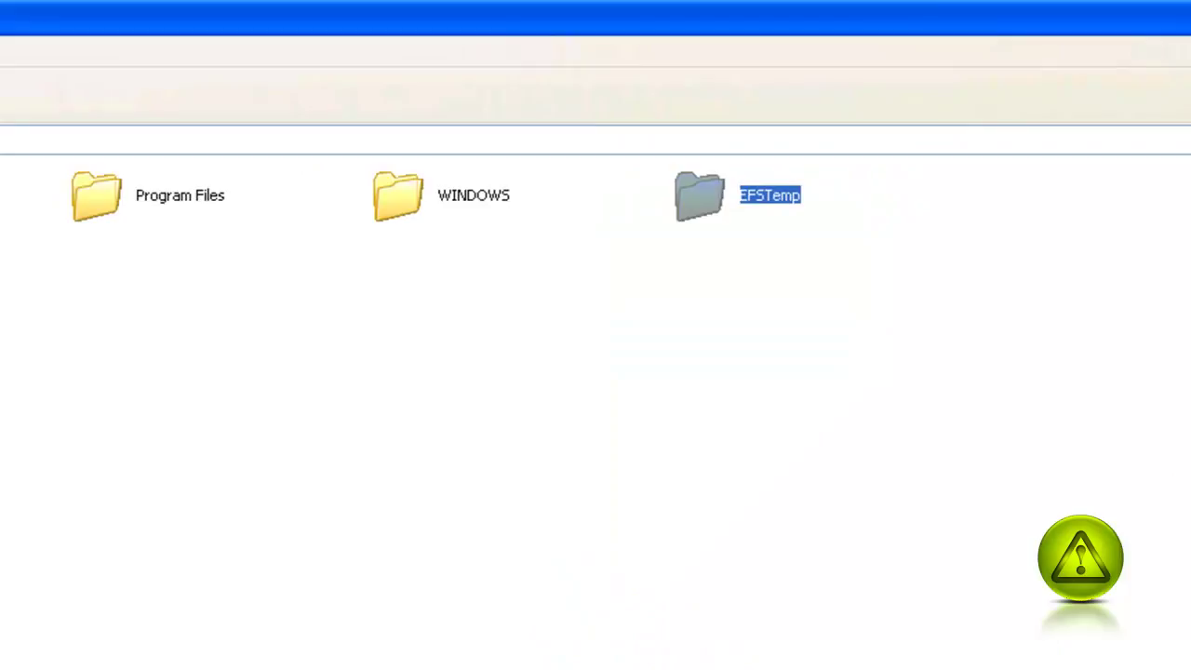
left_click(1177, 316)
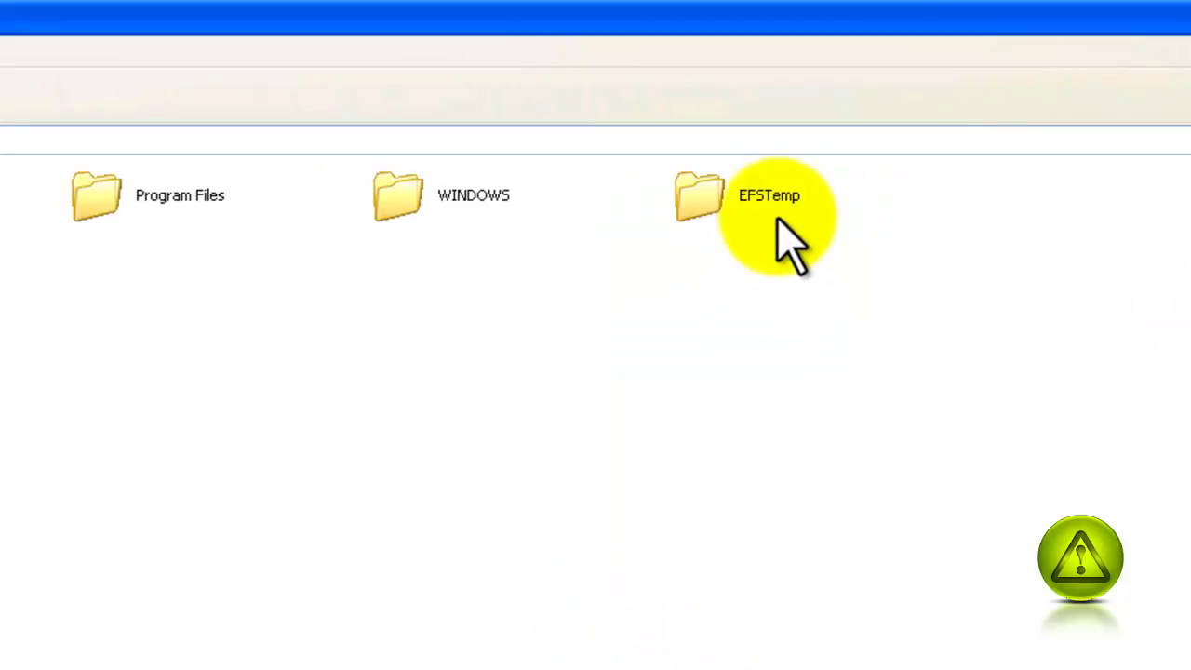